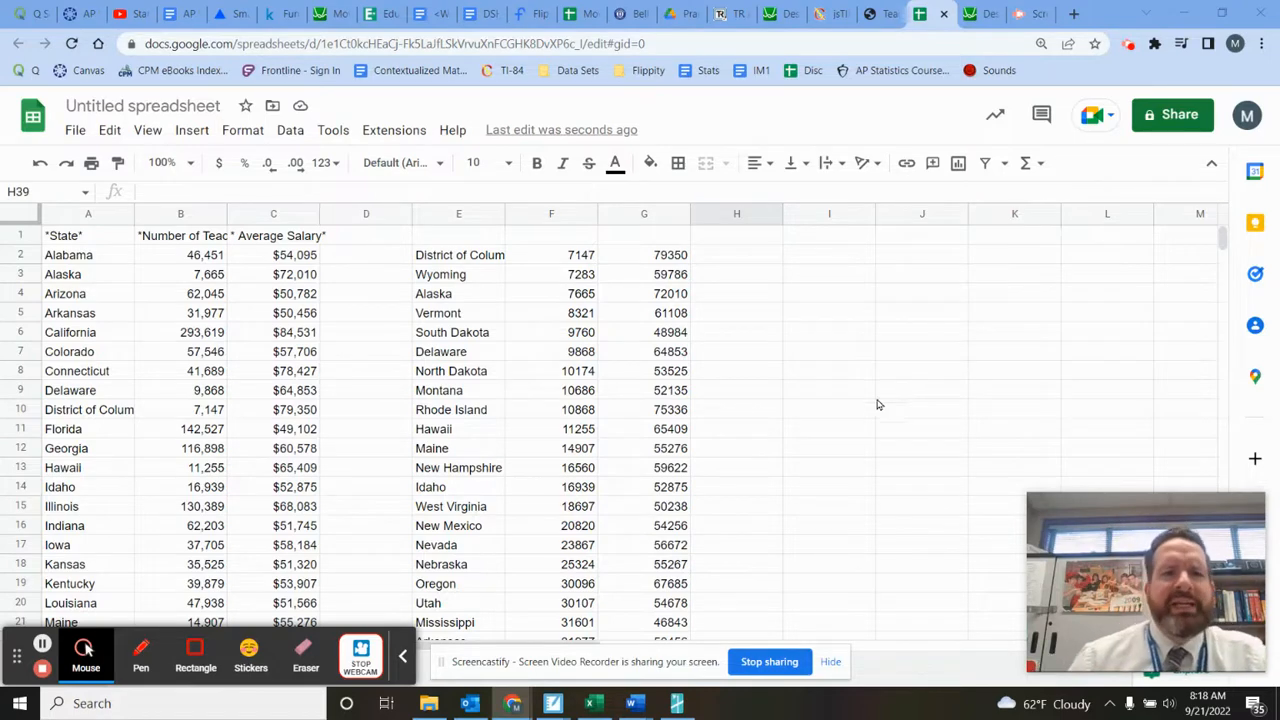
Select and copy the average salaries in cells G2:G27 of the list sorted by number of teachers
click(490, 257)
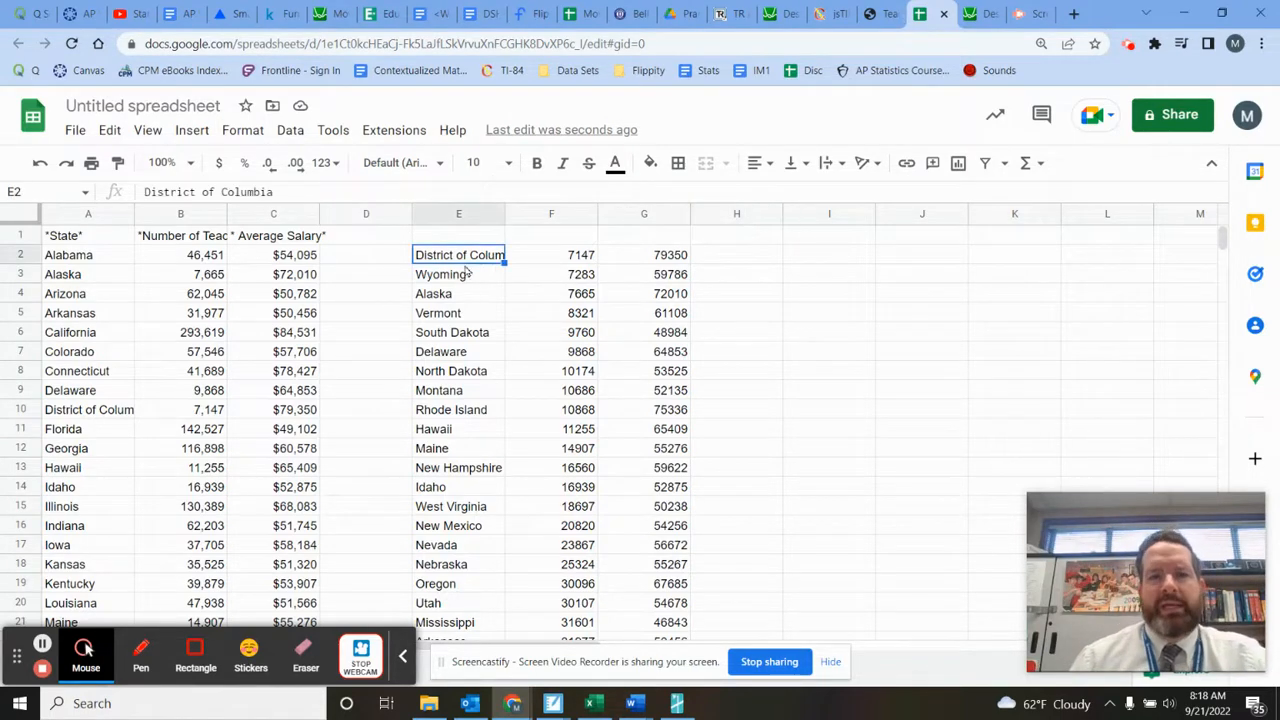
scroll(577, 262, down, 4)
scroll(577, 262, down, 5)
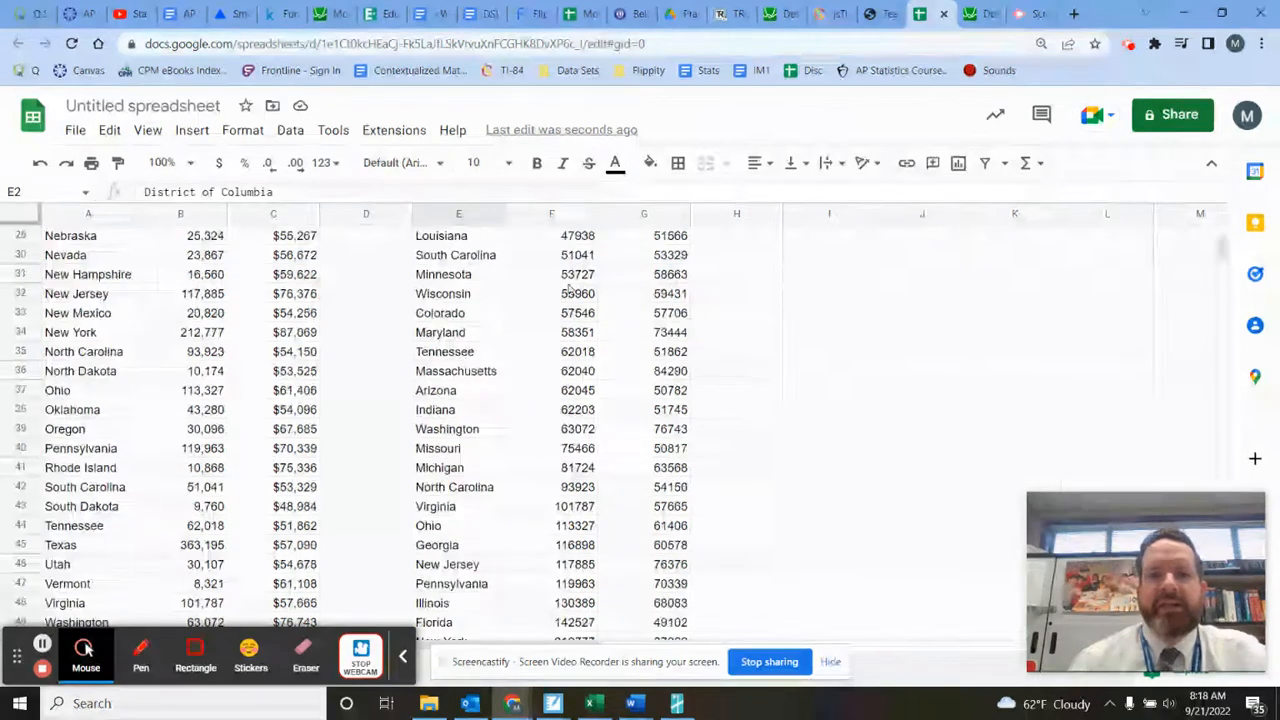
scroll(560, 468, up, 10)
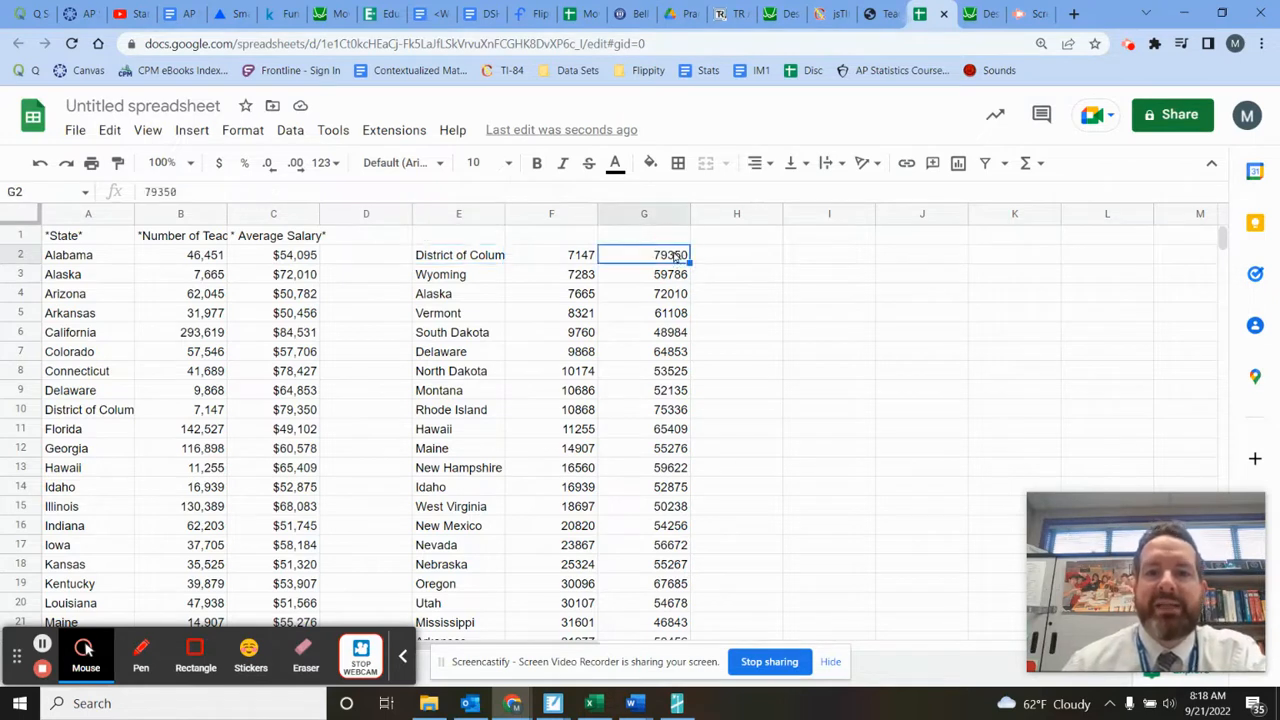
click(672, 258)
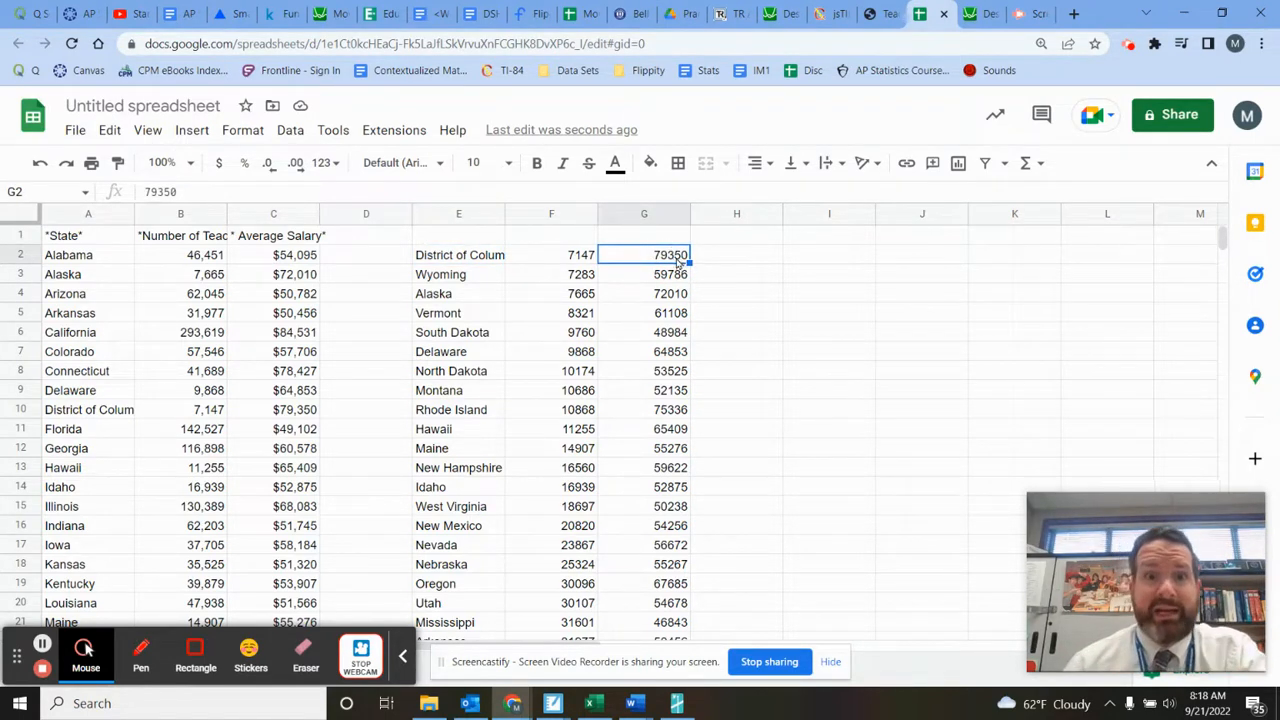
drag(672, 259, 657, 590)
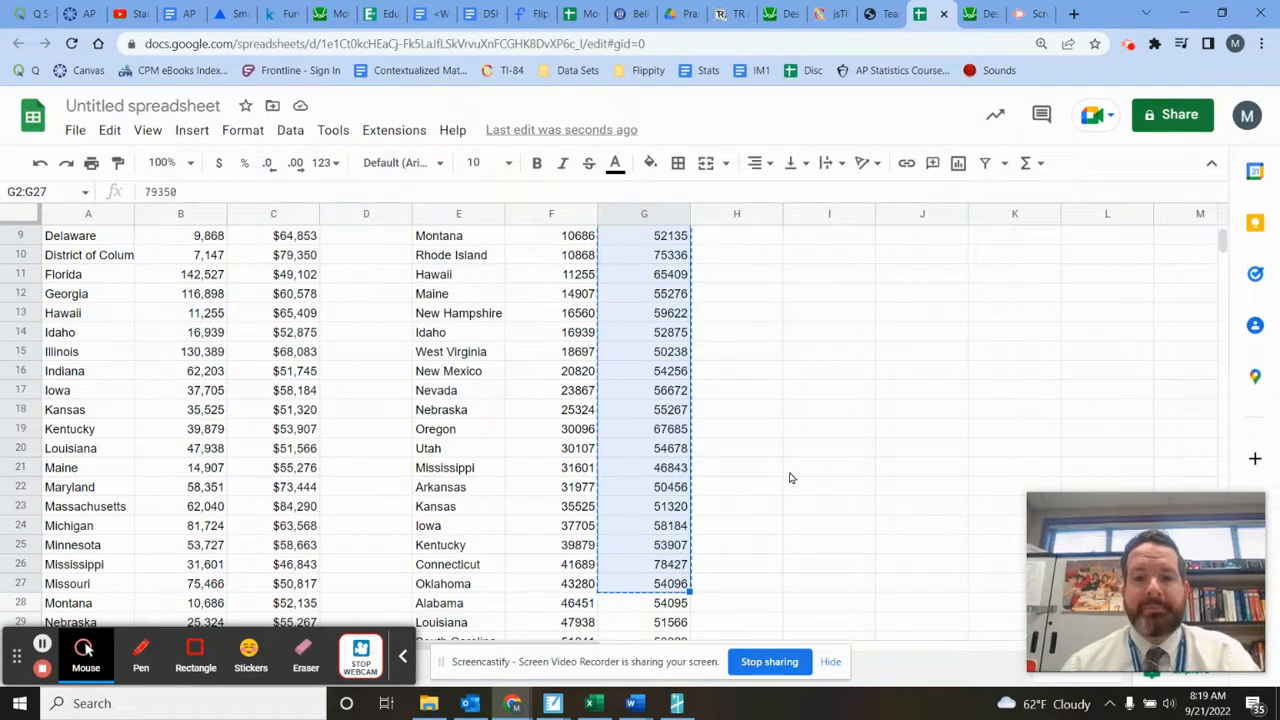
Switch to the Desmos graphing calculator and define list S from the copied salaries in the first expression
click(978, 14)
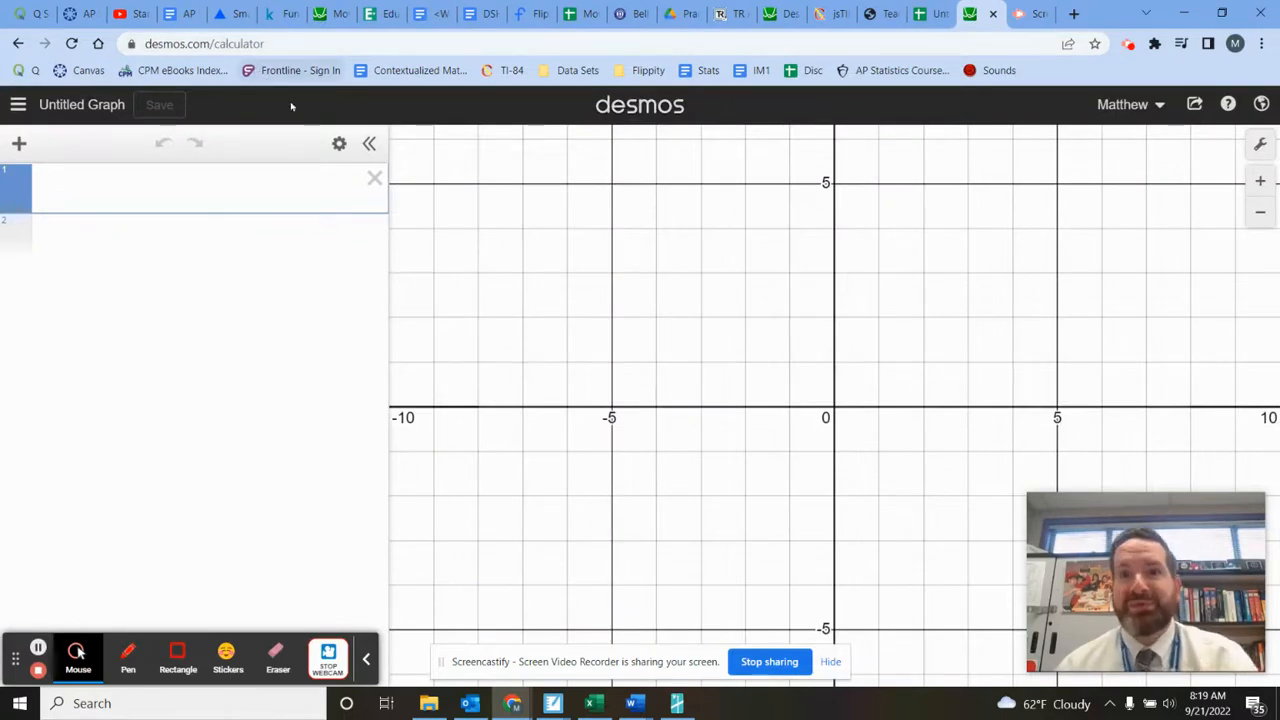
click(182, 190)
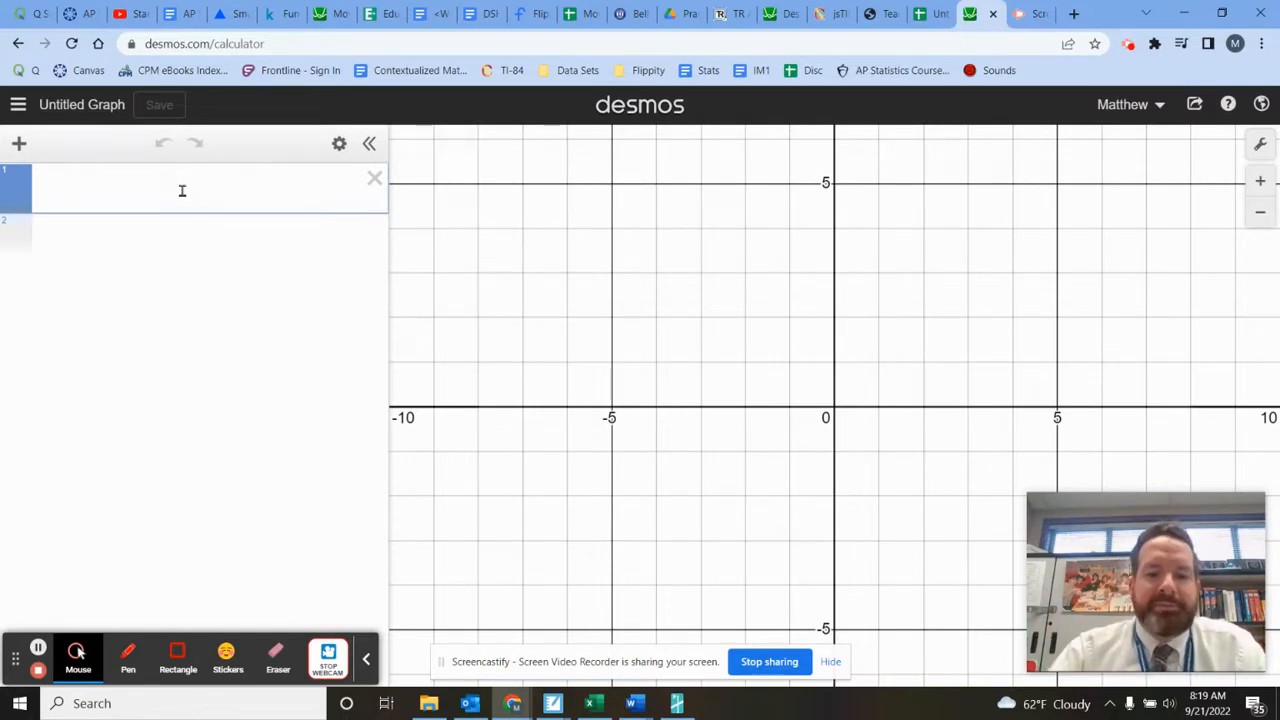
text(S=)
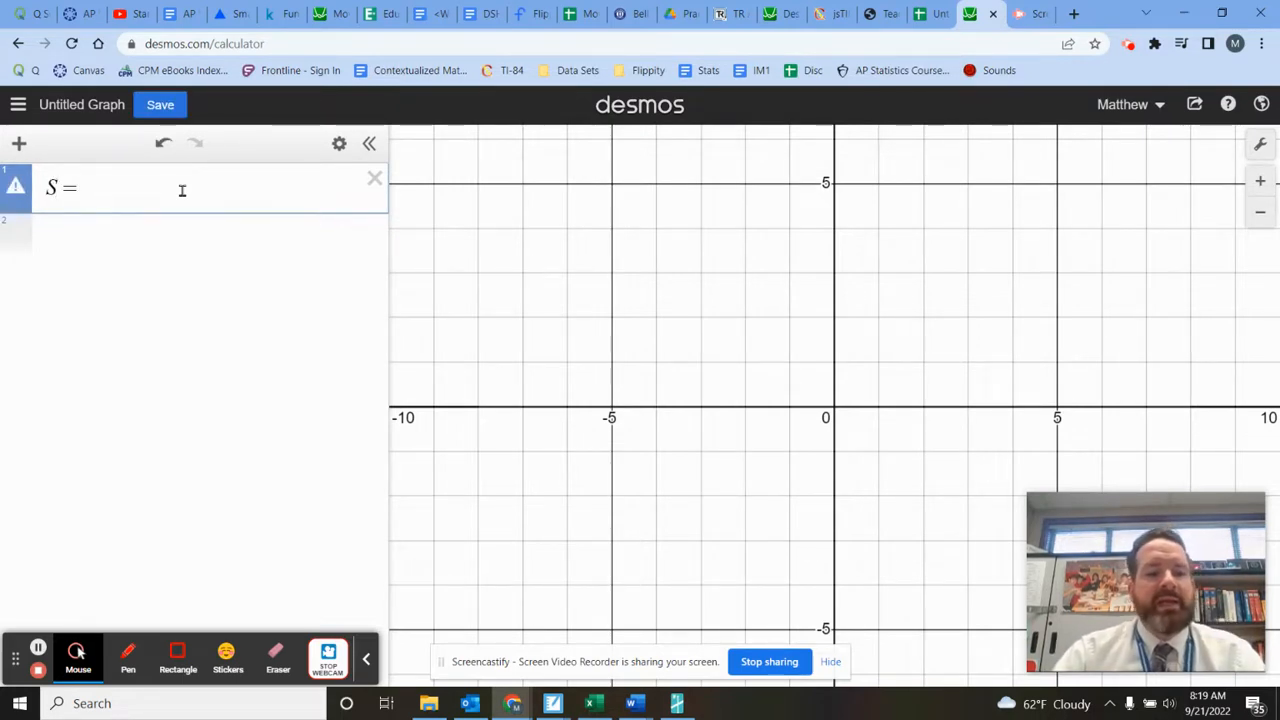
key(ctrl+v)
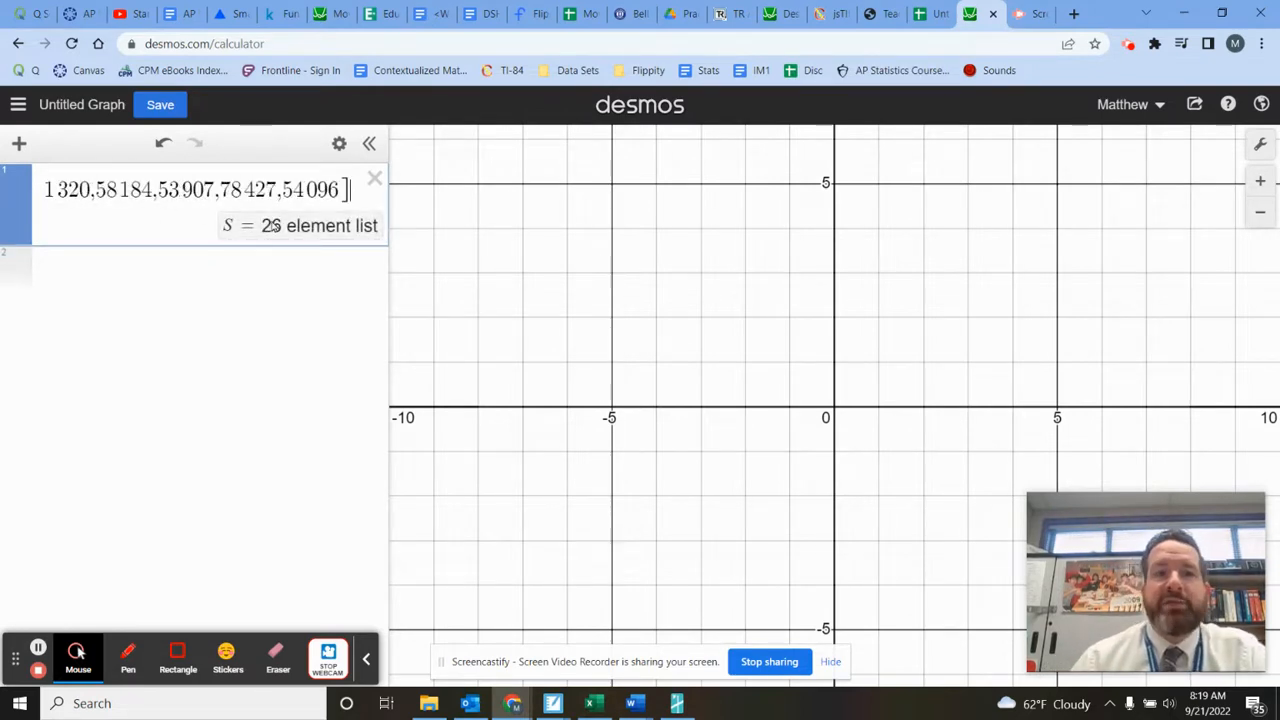
Define list L in the second expression using the salaries copied from cells G28:G52 of the Google Sheets spreadsheet
click(296, 276)
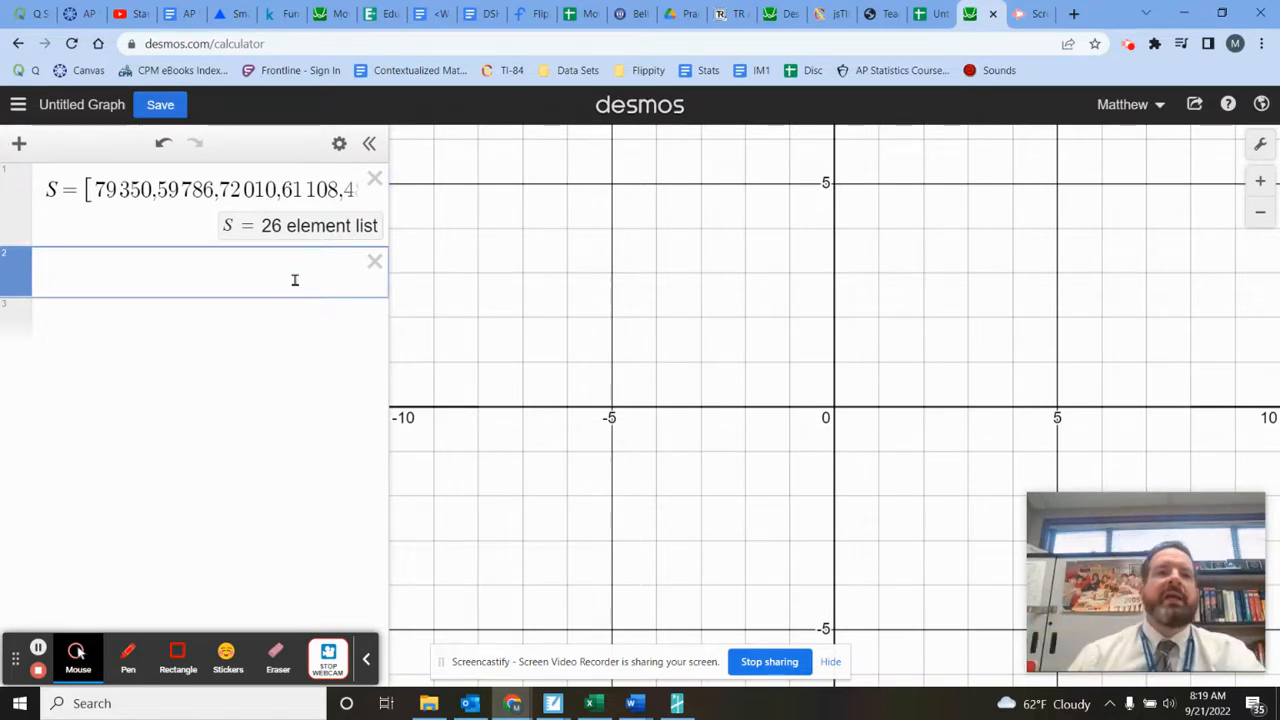
text(L=)
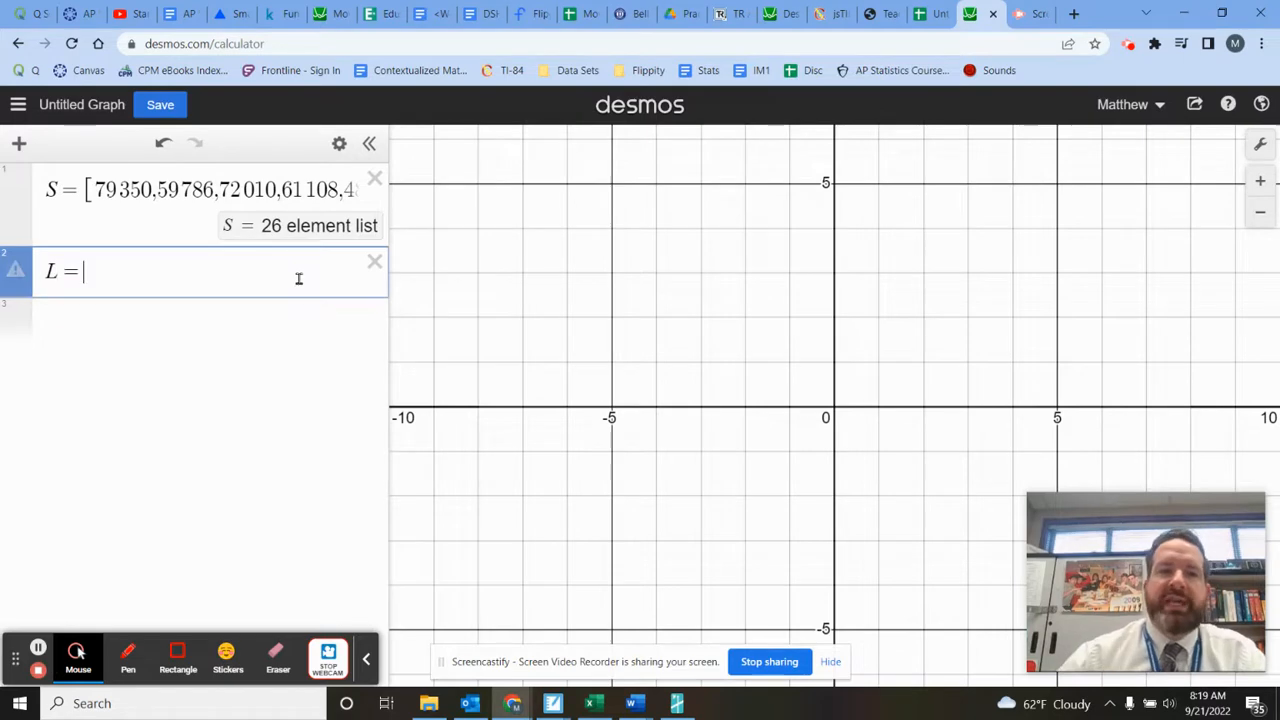
key(ctrl+shift+Tab)
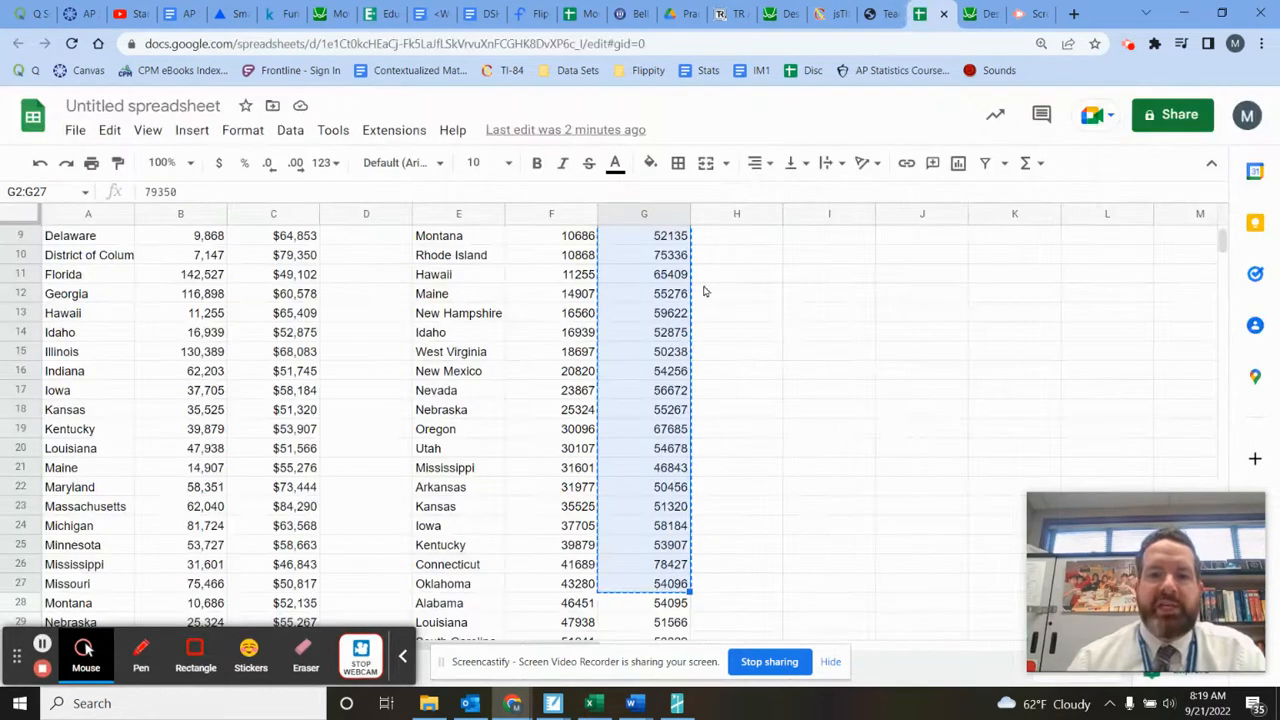
scroll(720, 400, down, 4)
scroll(726, 422, down, 2)
click(670, 257)
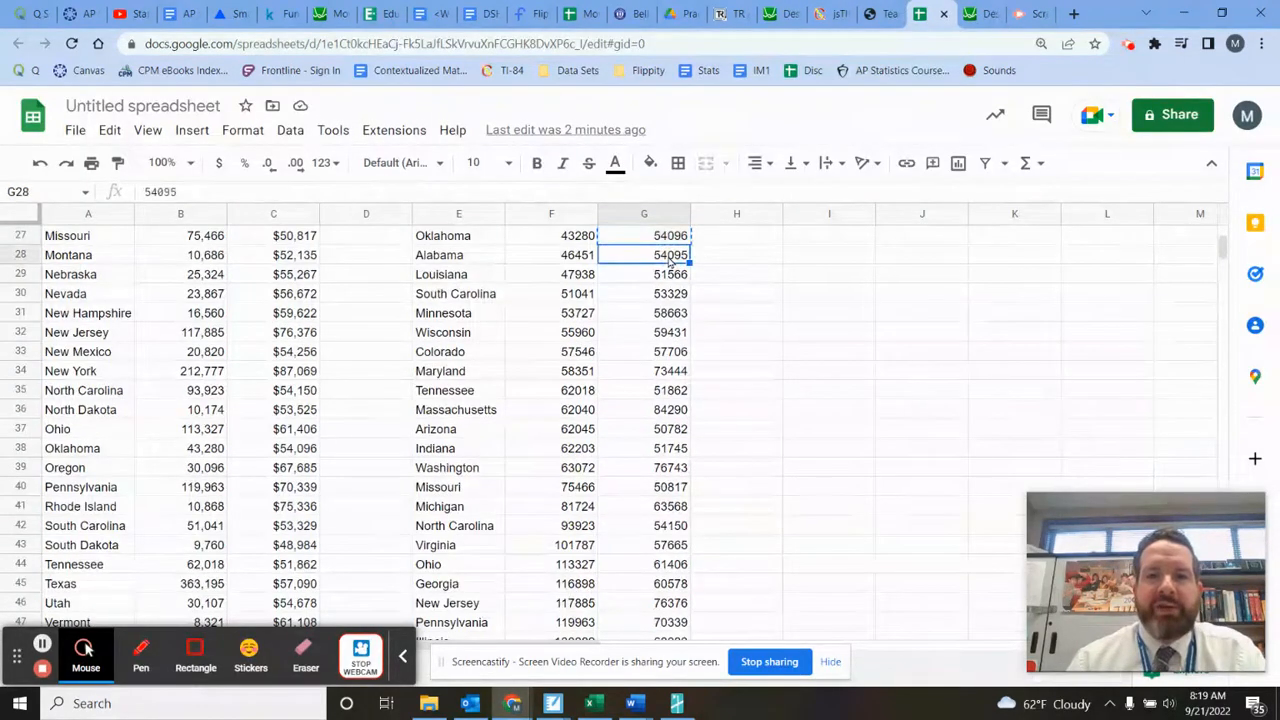
drag(670, 262, 672, 440)
key(ctrl+c)
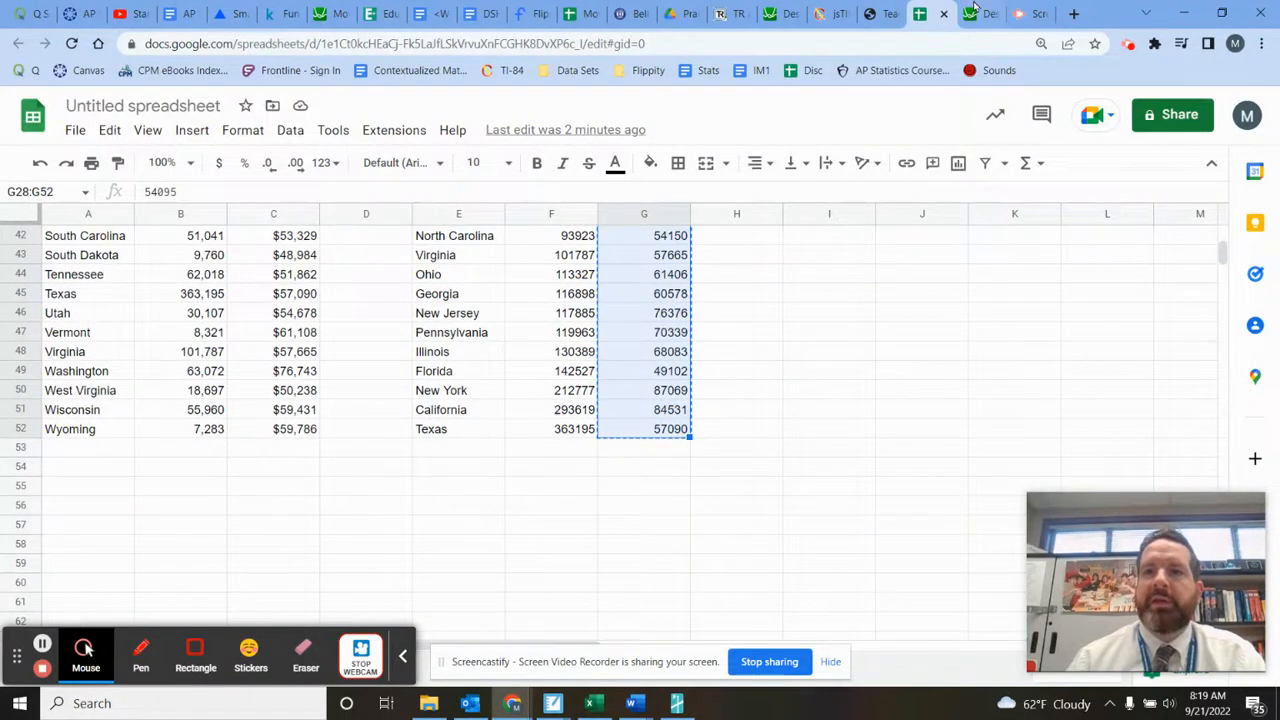
click(975, 14)
key(ctrl+v)
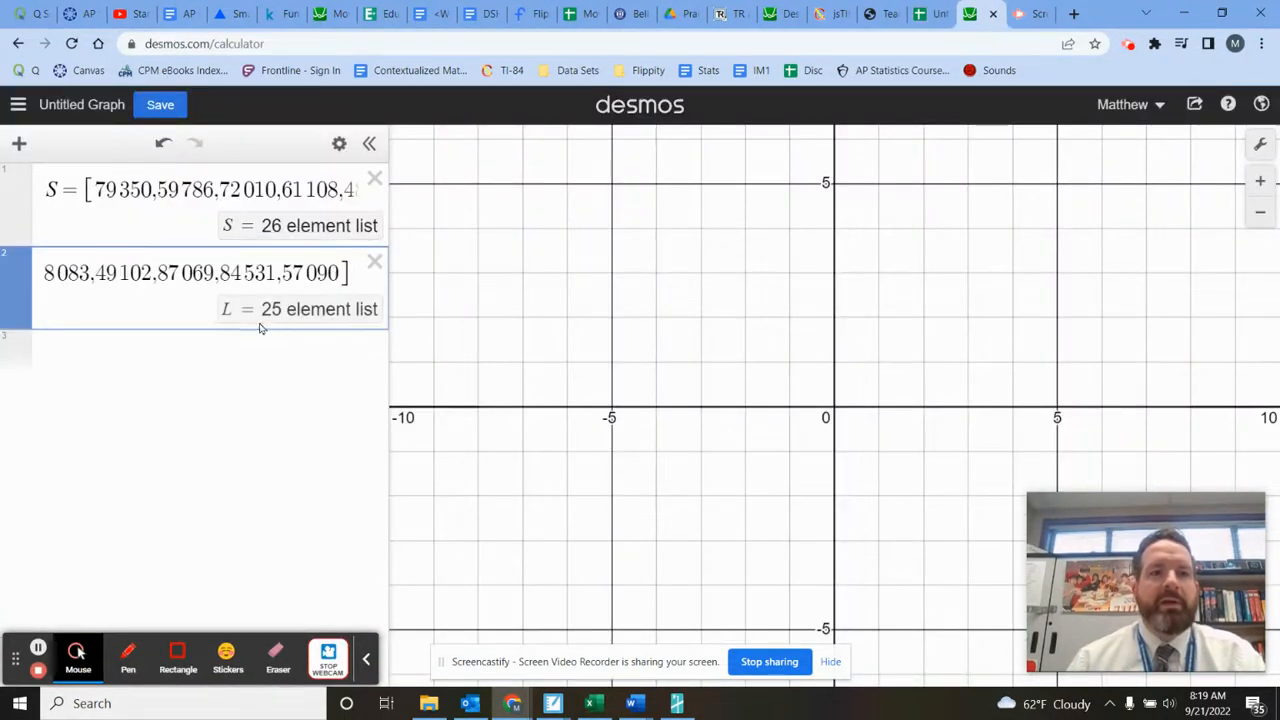
Add the expression boxplot(S) below the lists and fit the graph view to the box plot
click(275, 346)
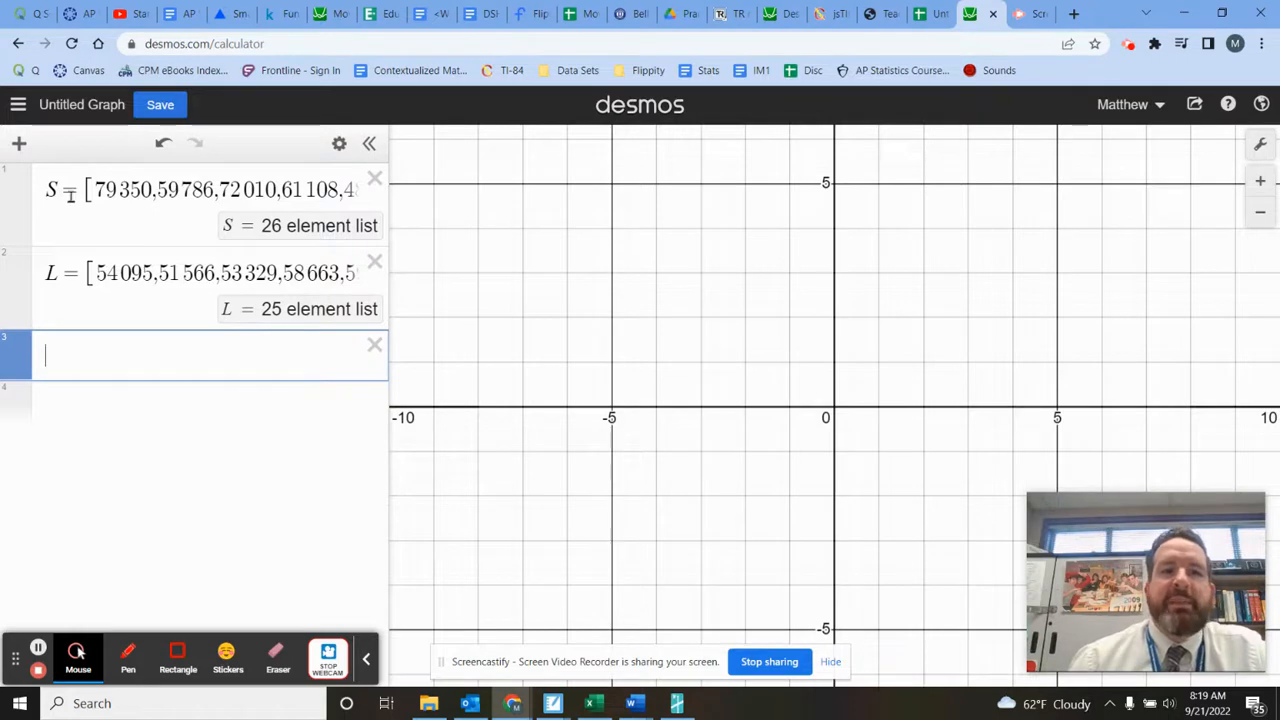
click(158, 365)
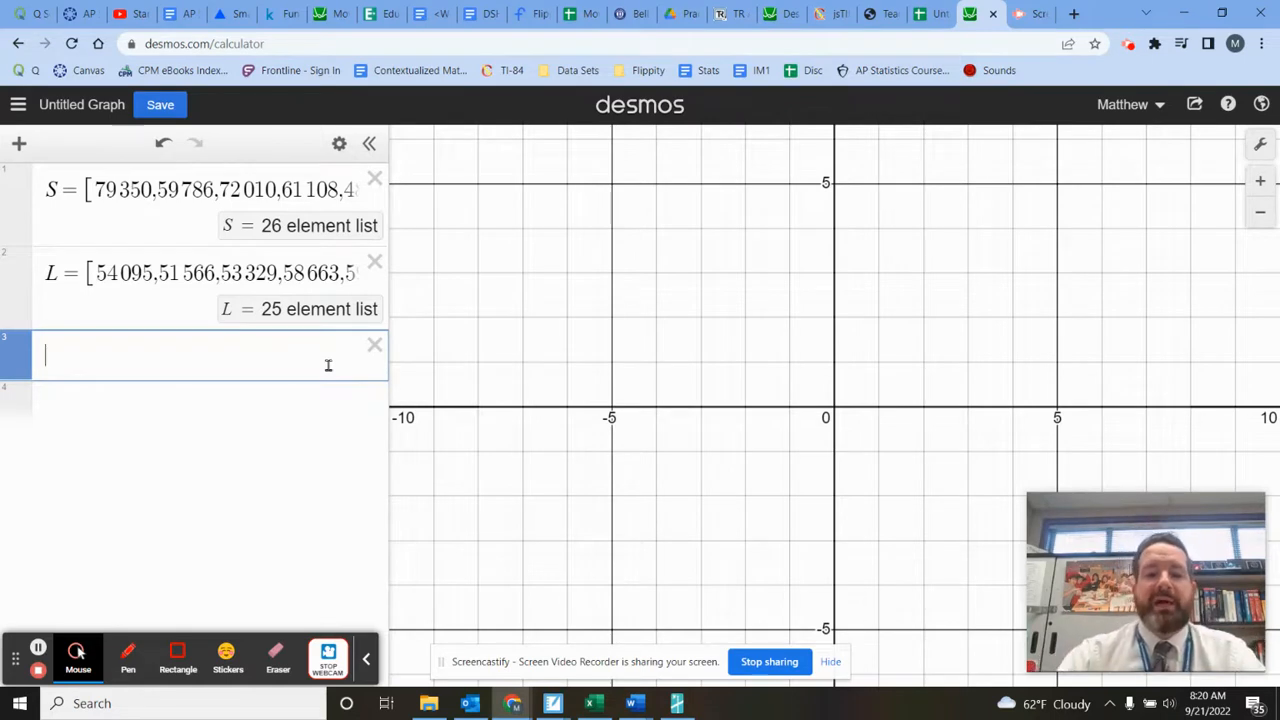
text(boxp)
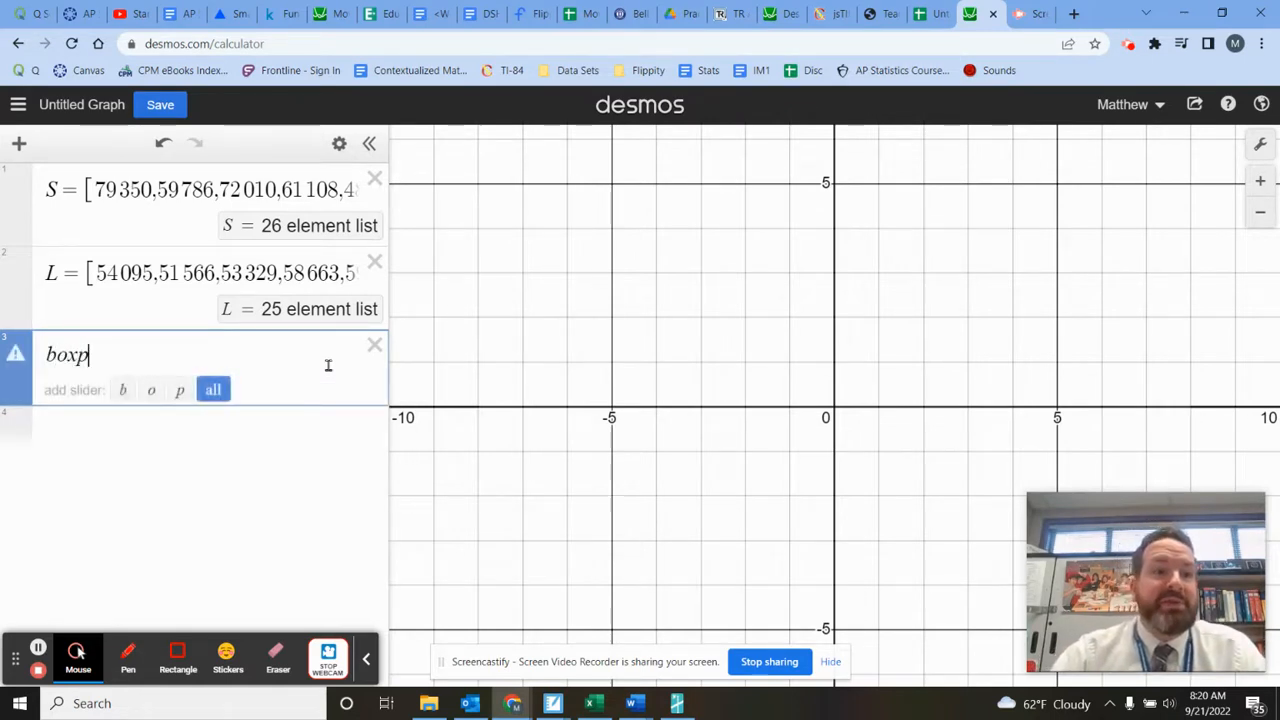
text(lot())
key(BackSpace)
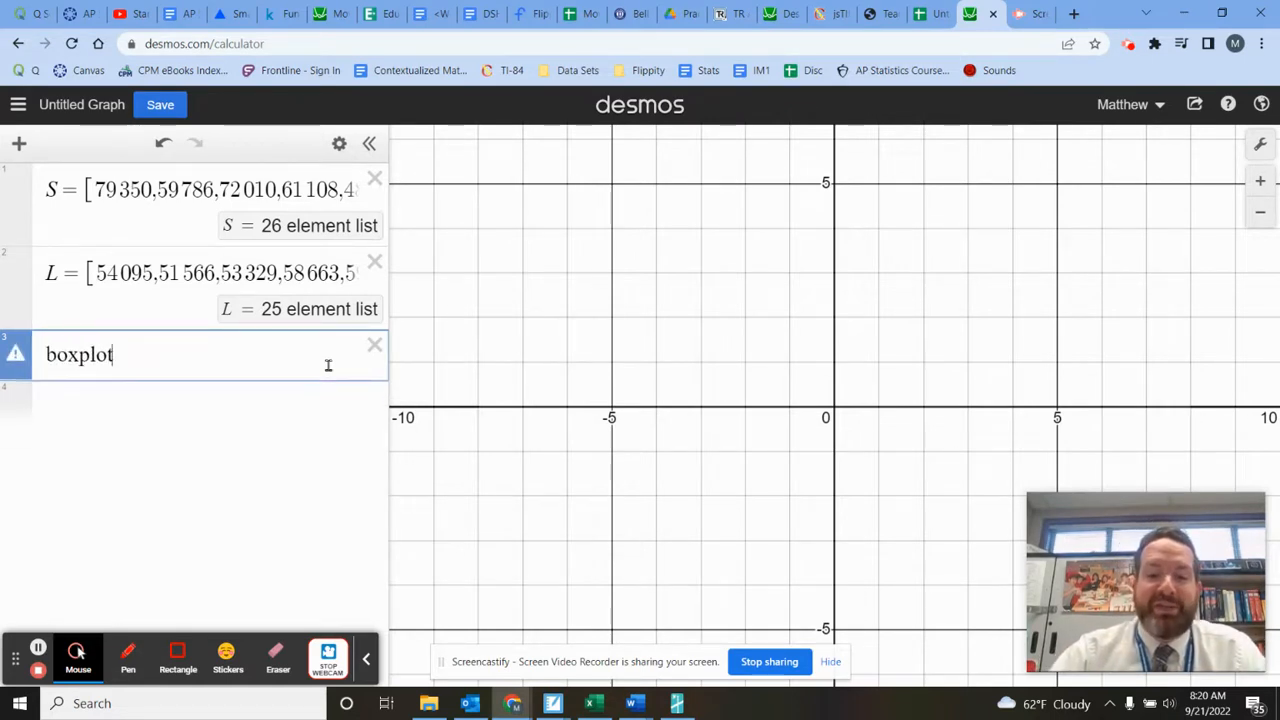
text((S))
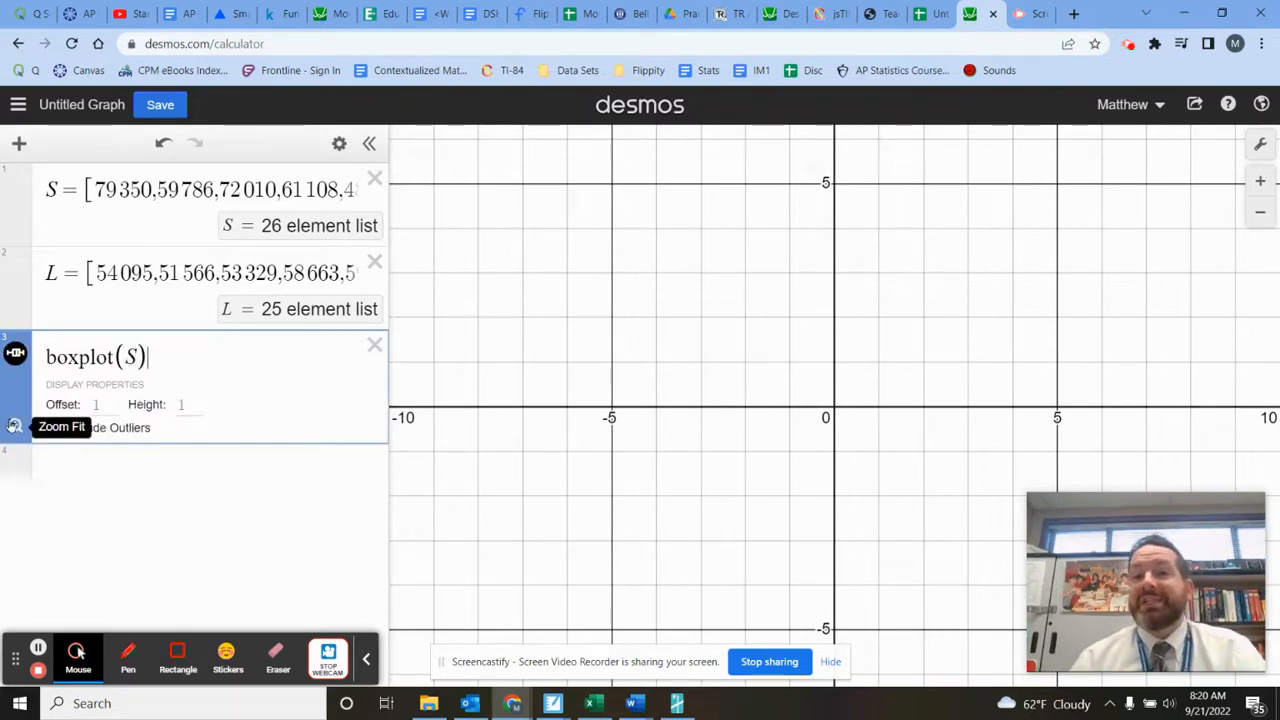
click(15, 427)
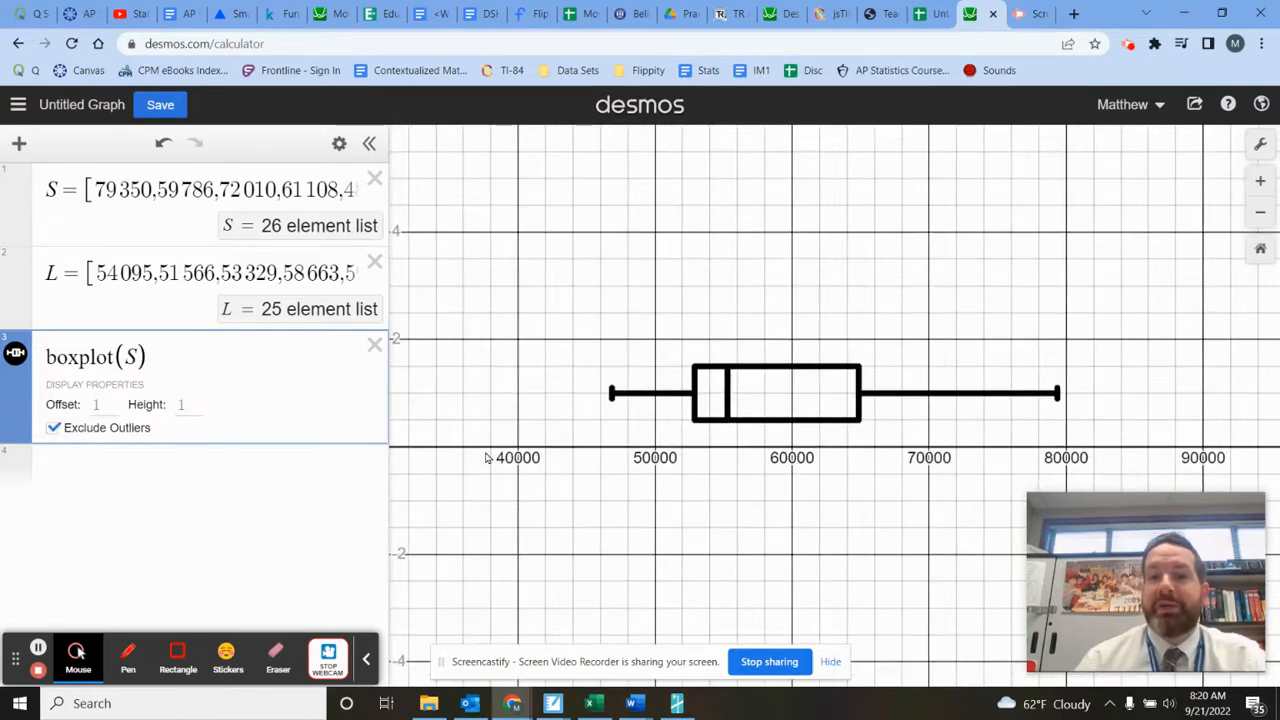
Add the expression boxplot(L) and set its offset to 3
click(137, 471)
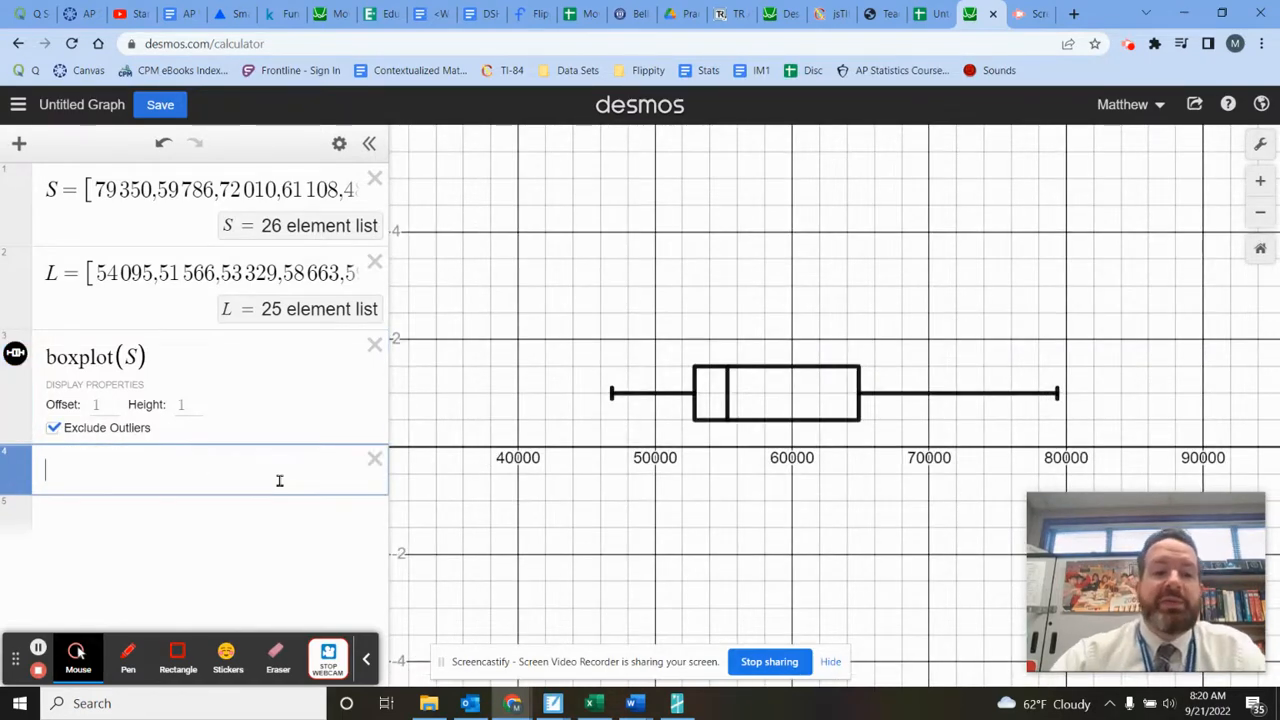
text(boxplot()
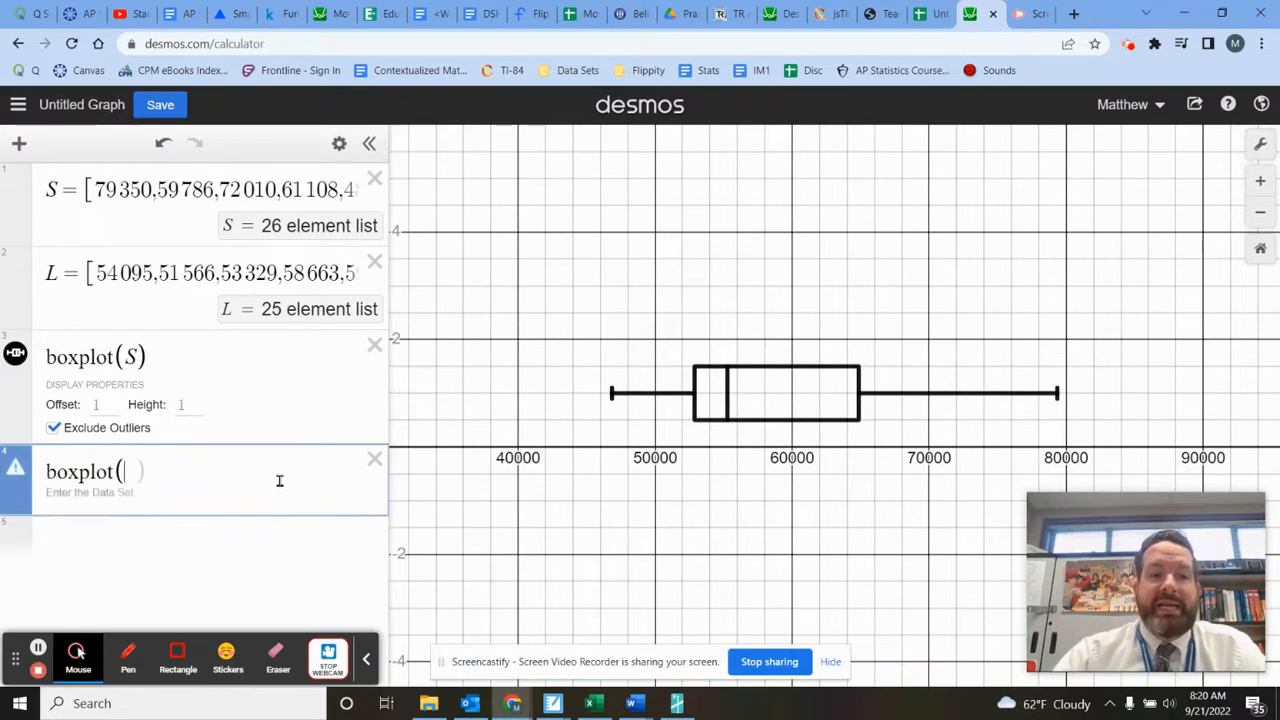
text(L))
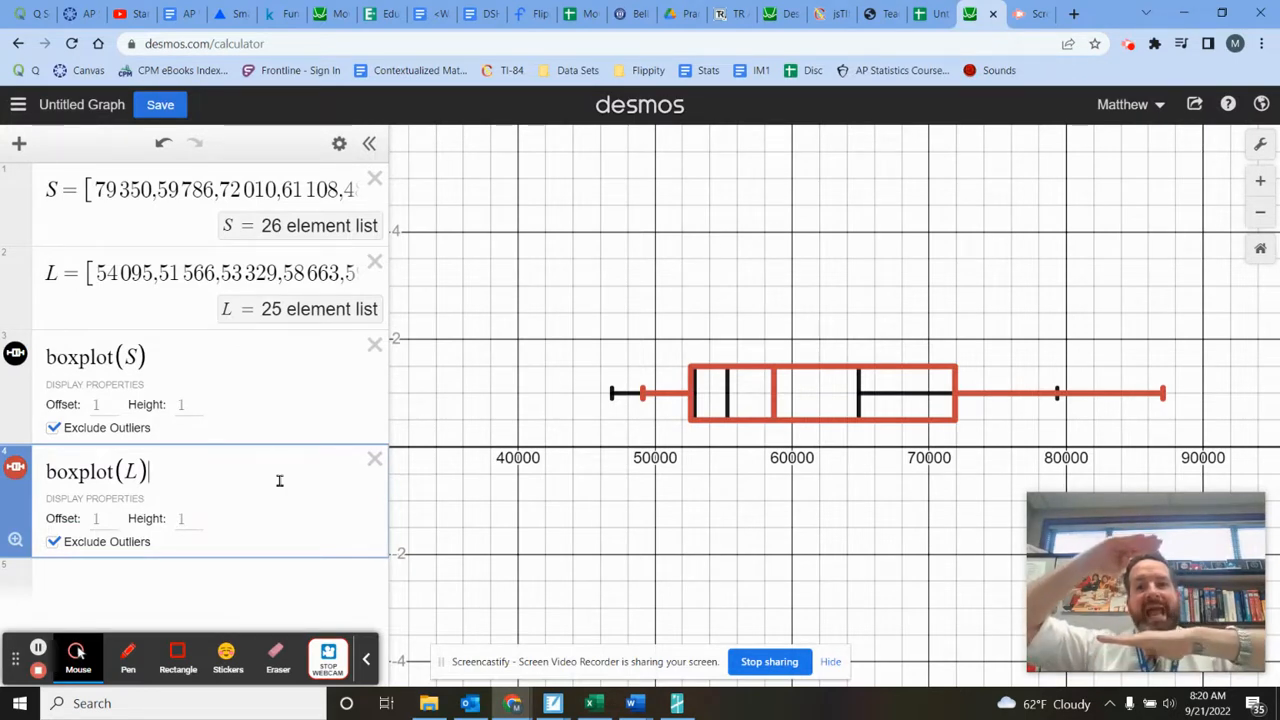
click(100, 520)
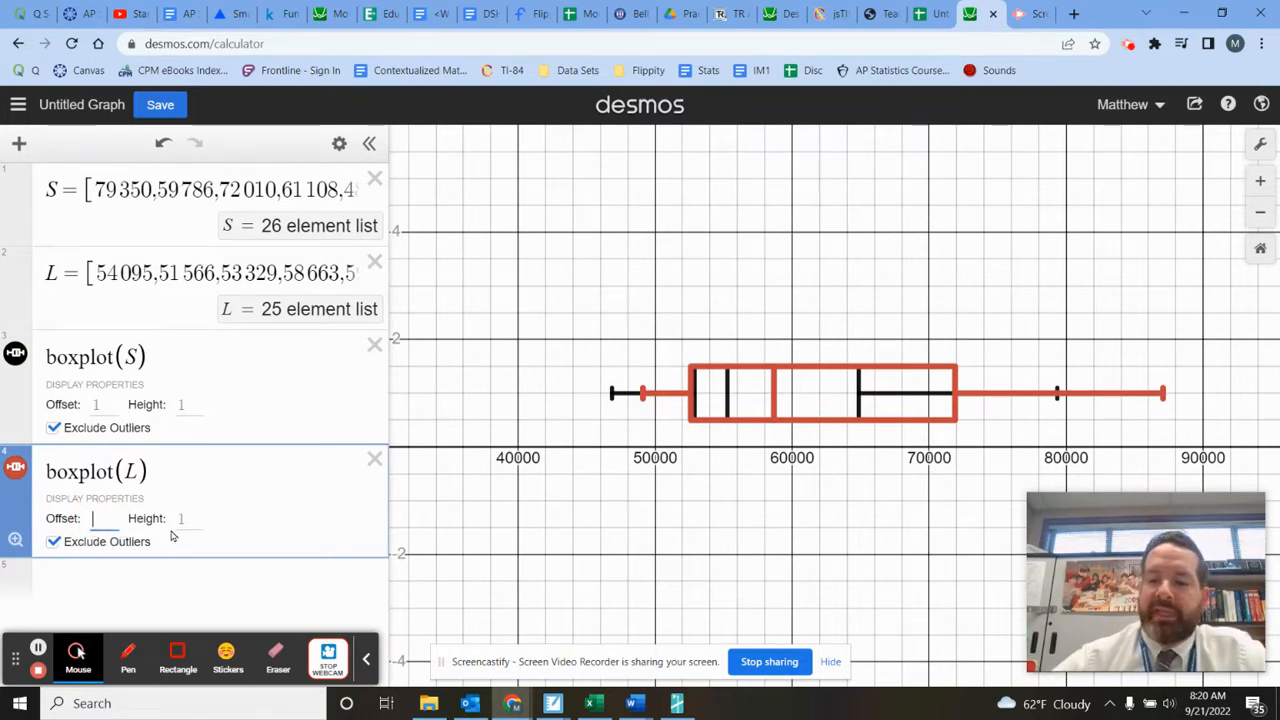
text(3)
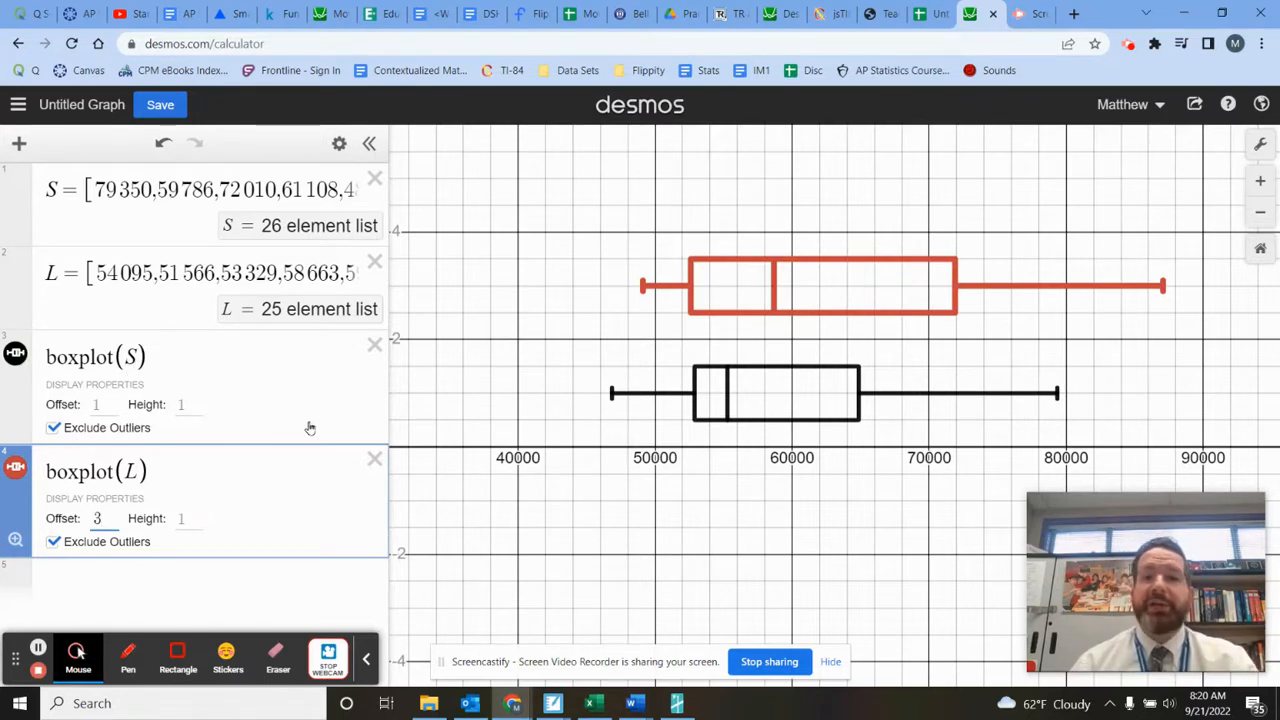
Hide the box plots of both S and L on the graph
click(137, 580)
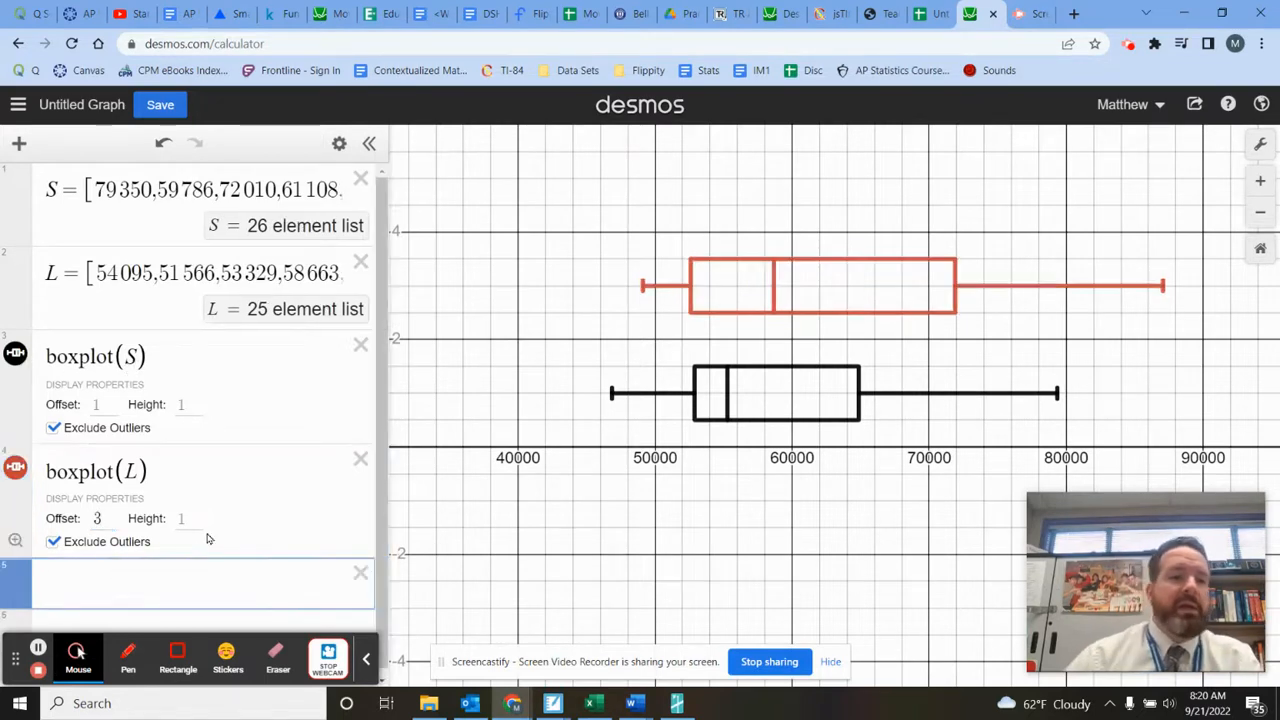
click(15, 353)
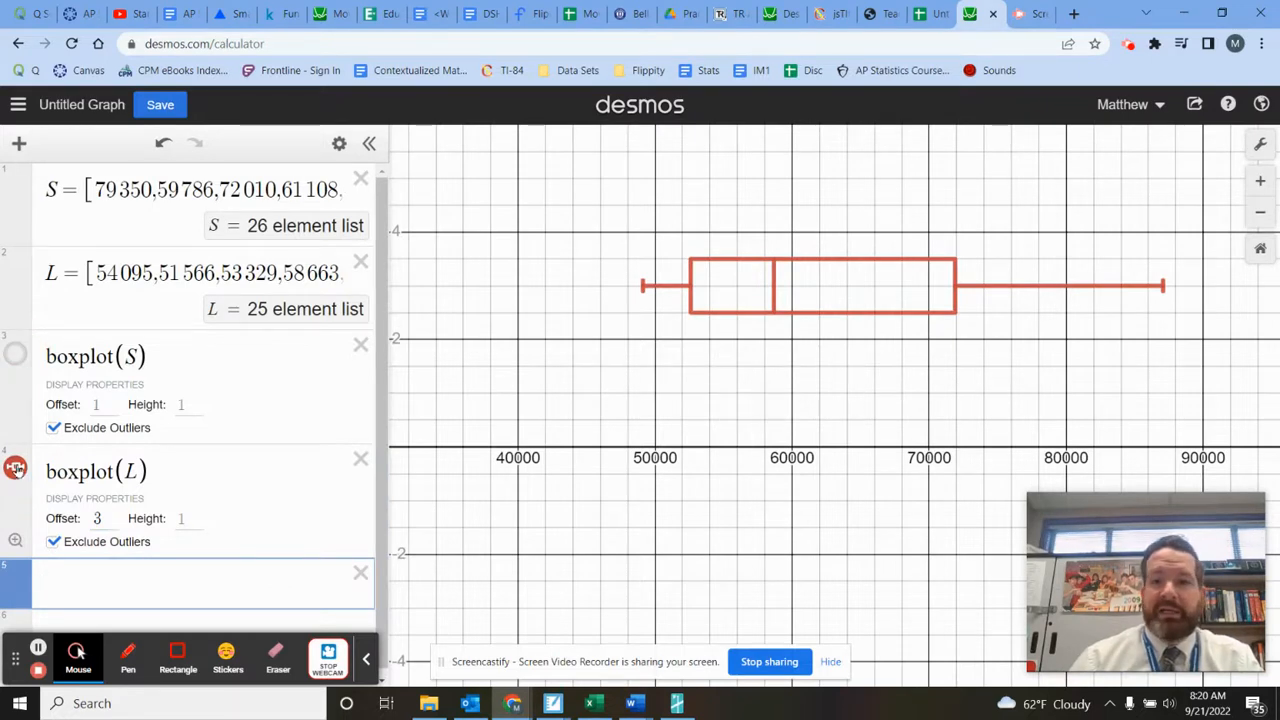
click(15, 468)
Add a histogram of list S in the fifth expression with a bin width of 1000
click(165, 573)
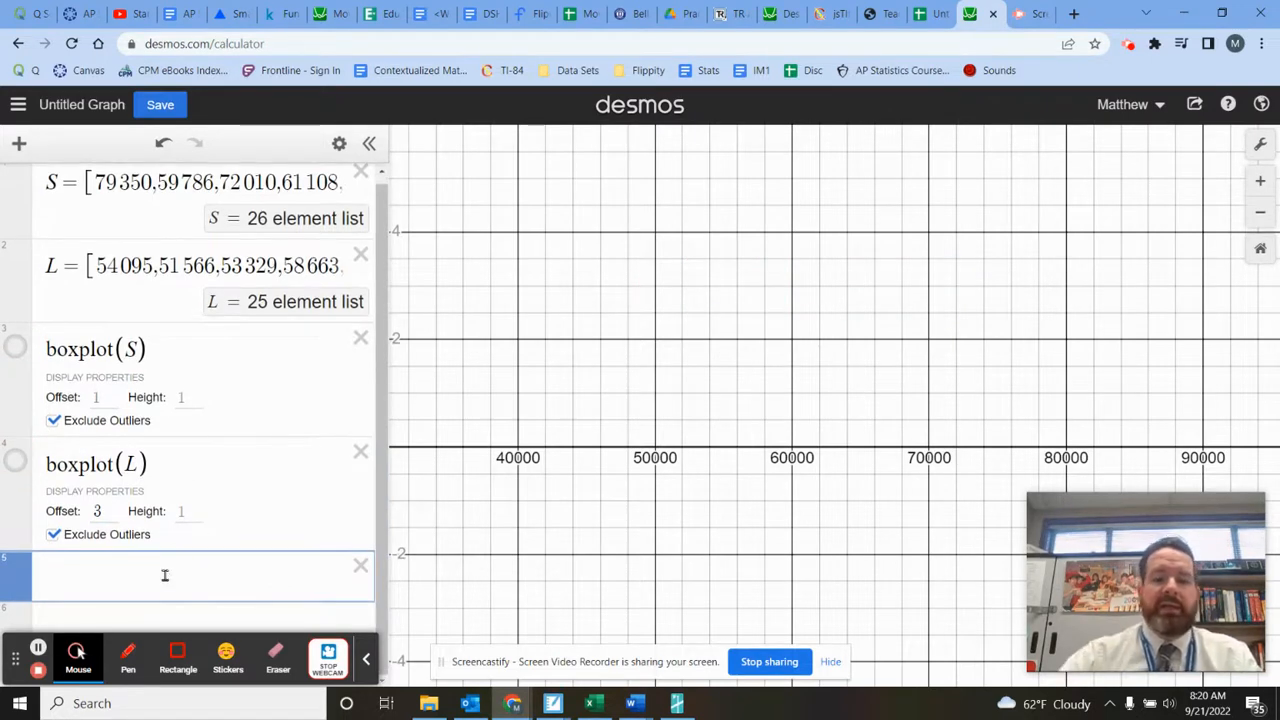
text(histogr)
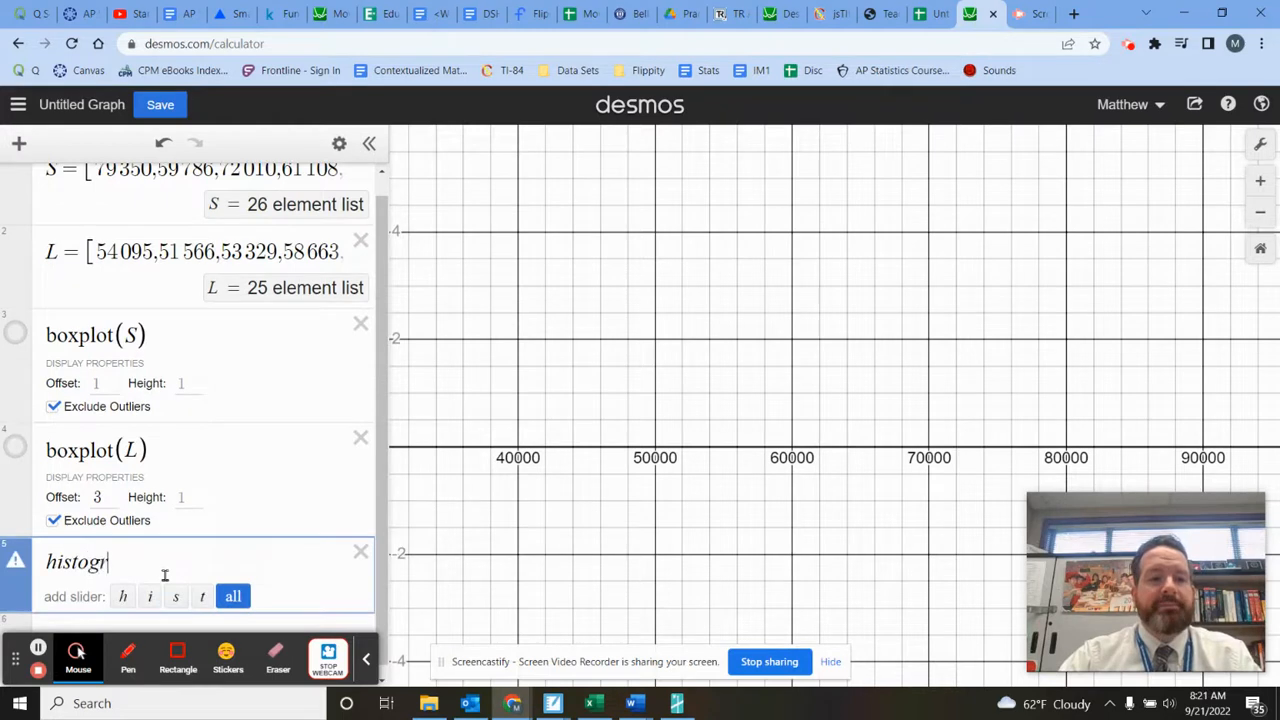
text(am()
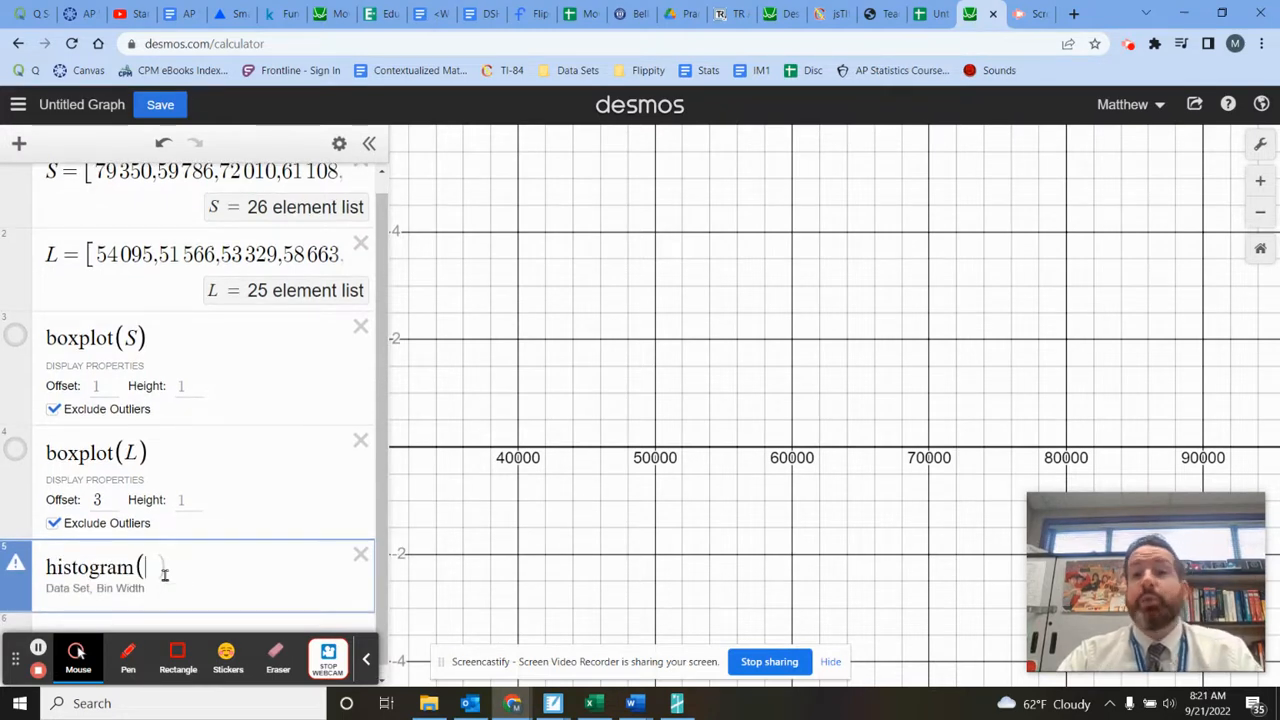
text(S)
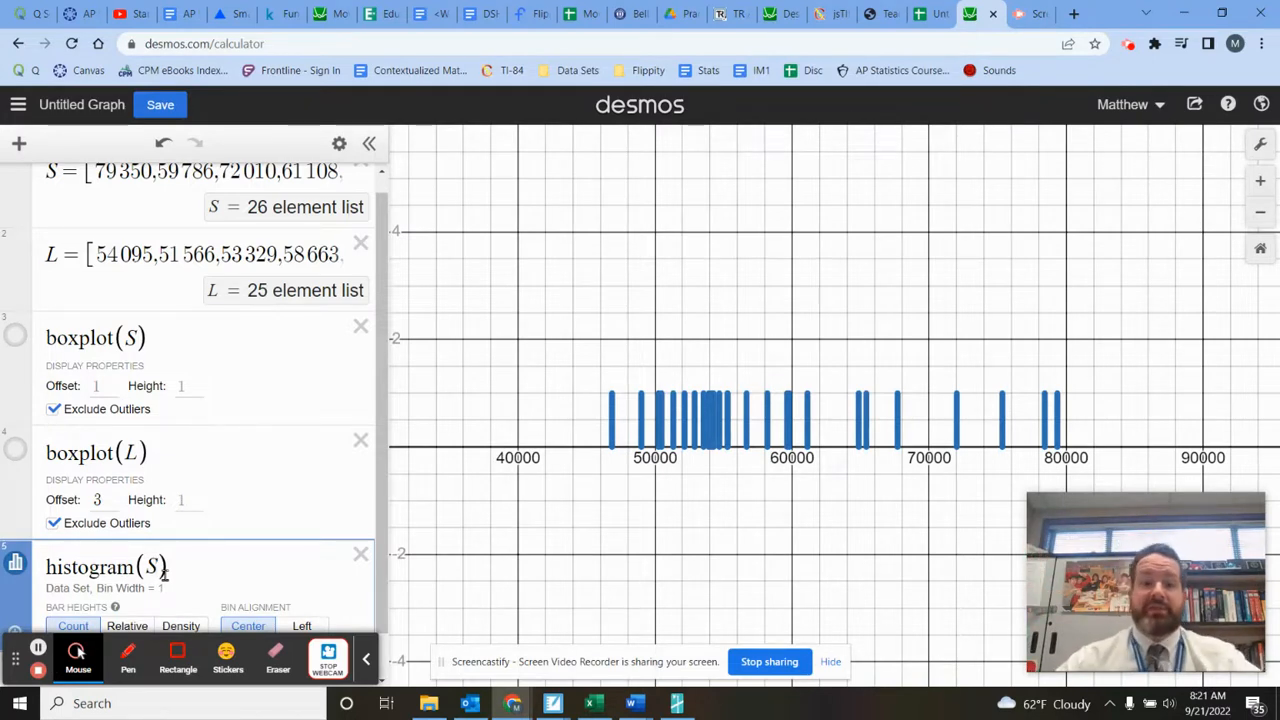
text(,)
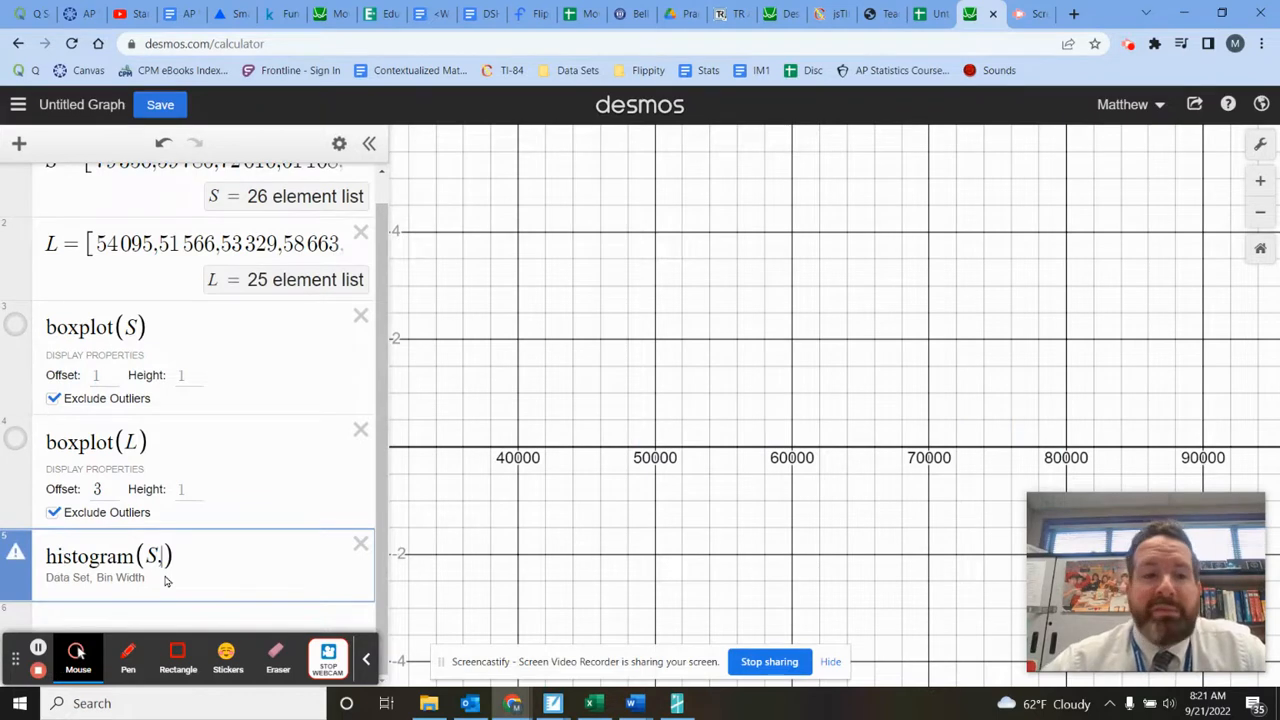
text(100)
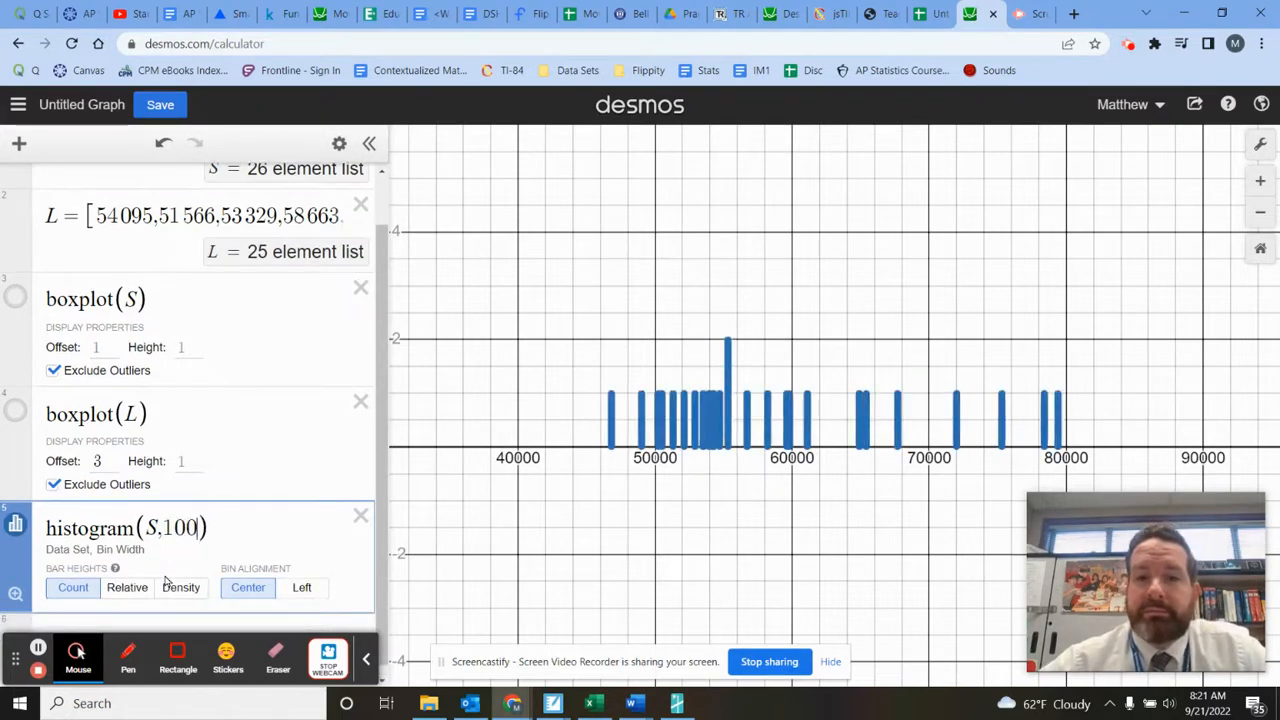
text(0)
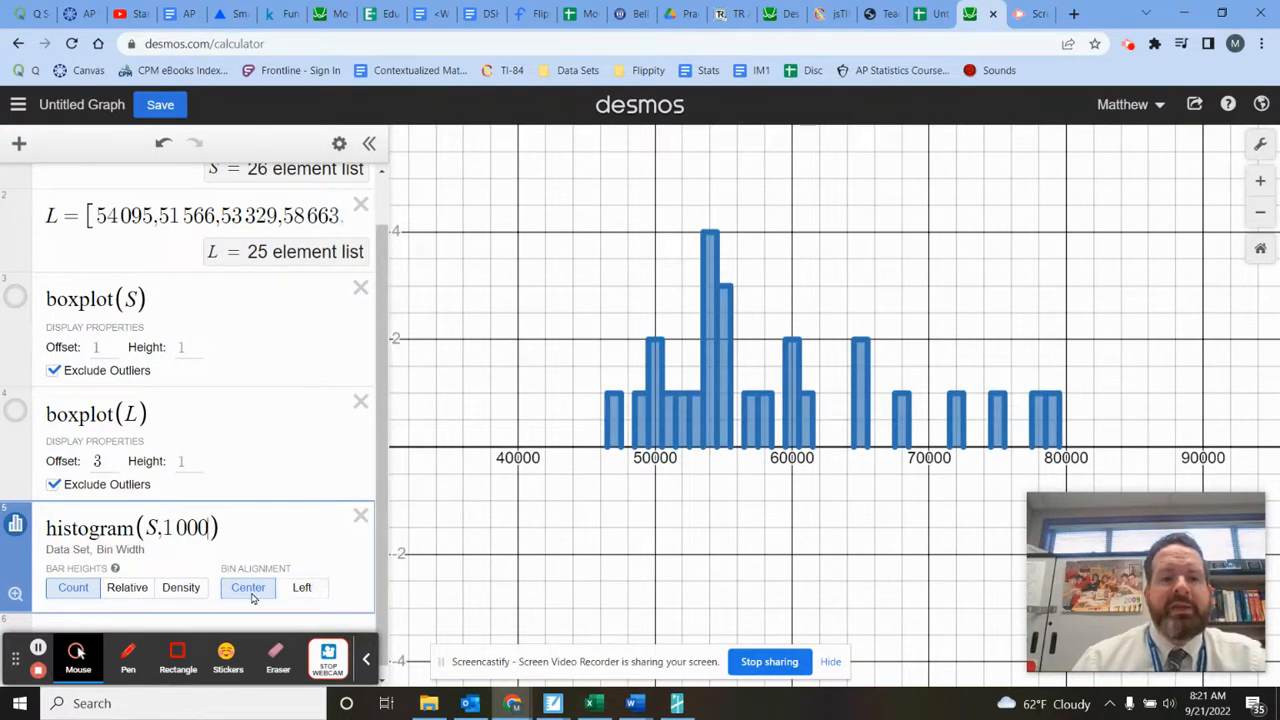
Align the bins of the histogram of S to the left and set its bin width to 2000
click(295, 594)
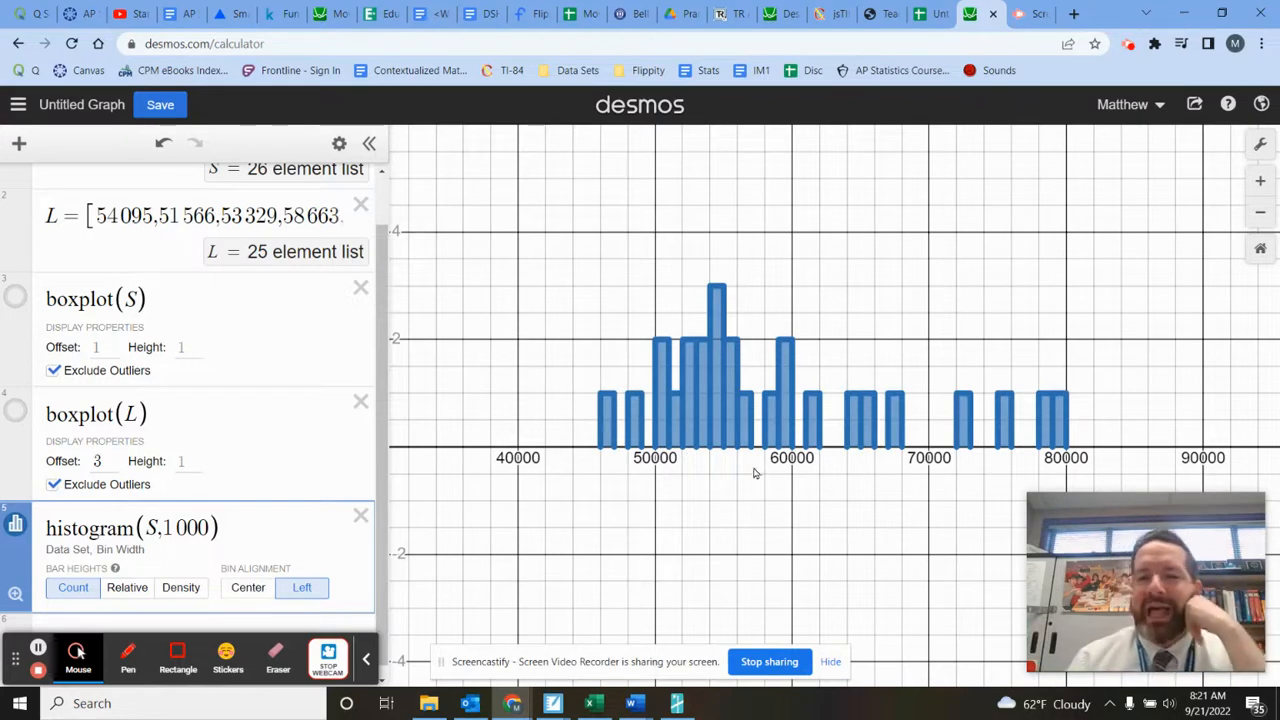
drag(168, 528, 174, 530)
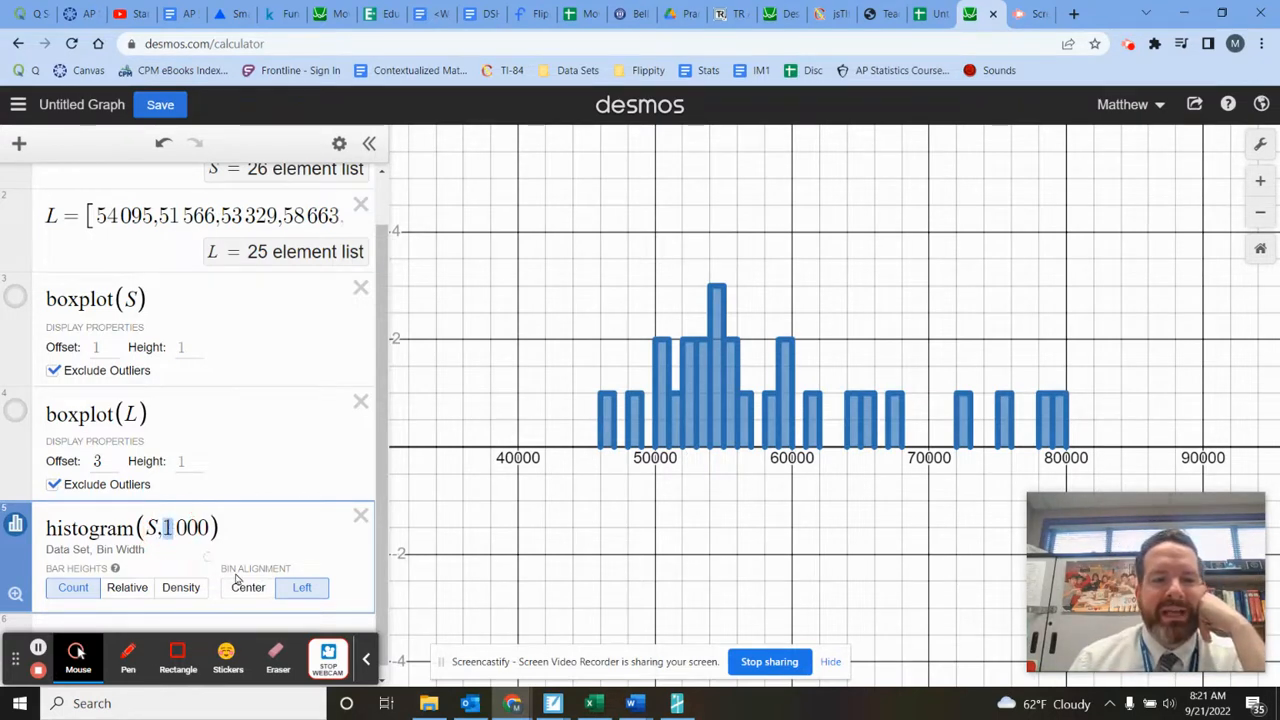
text(2)
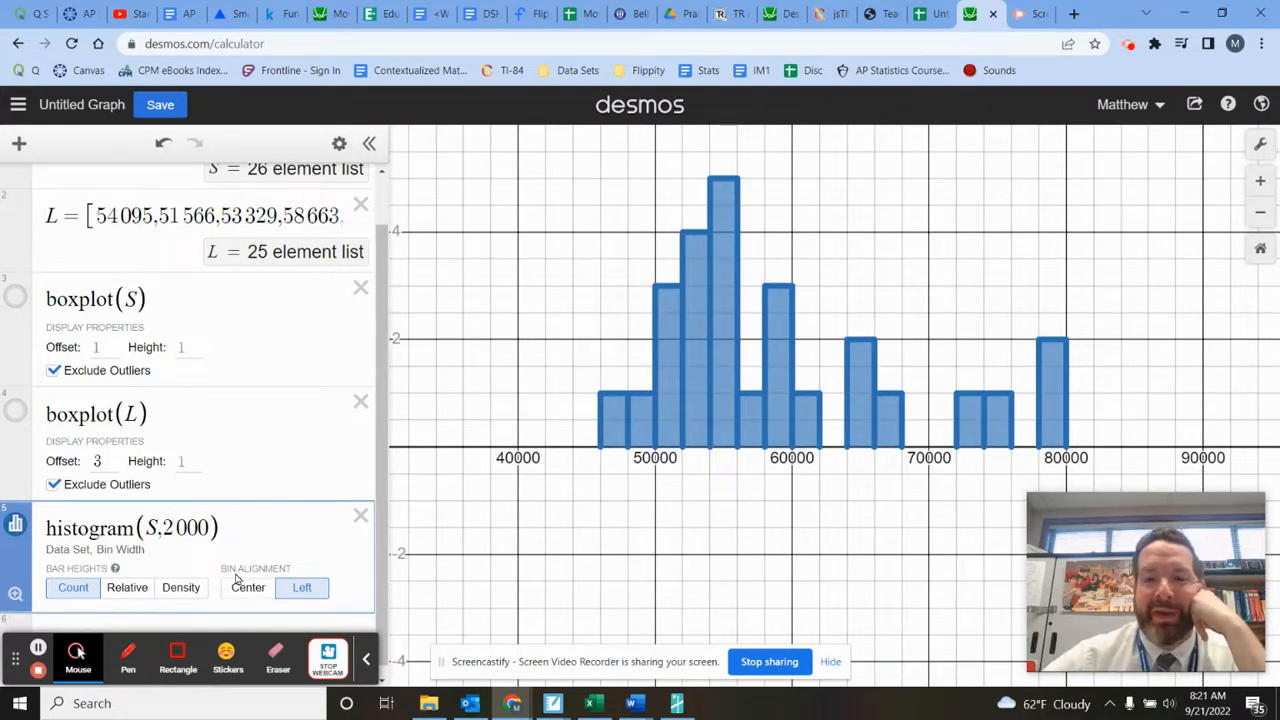
Try a bin width of 5000 on the histogram of S, and return it to 2000
key(BackSpace)
text(5)
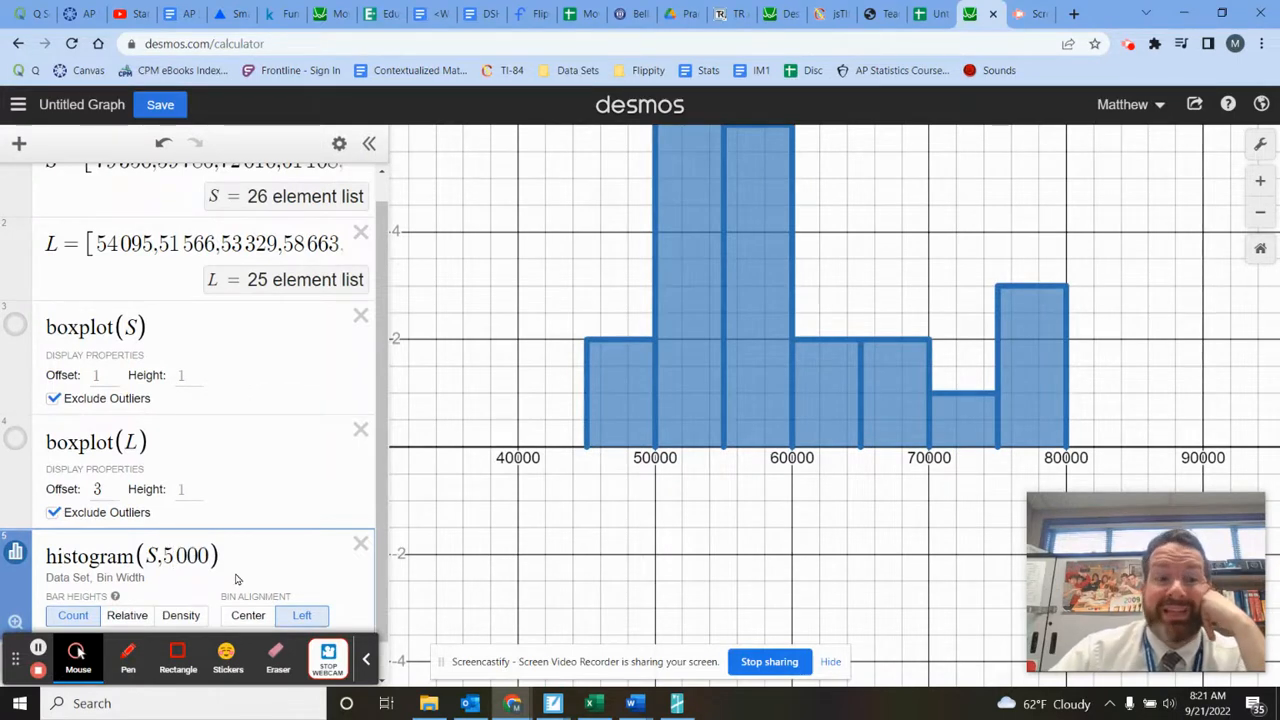
key(BackSpace)
key(BackSpace)
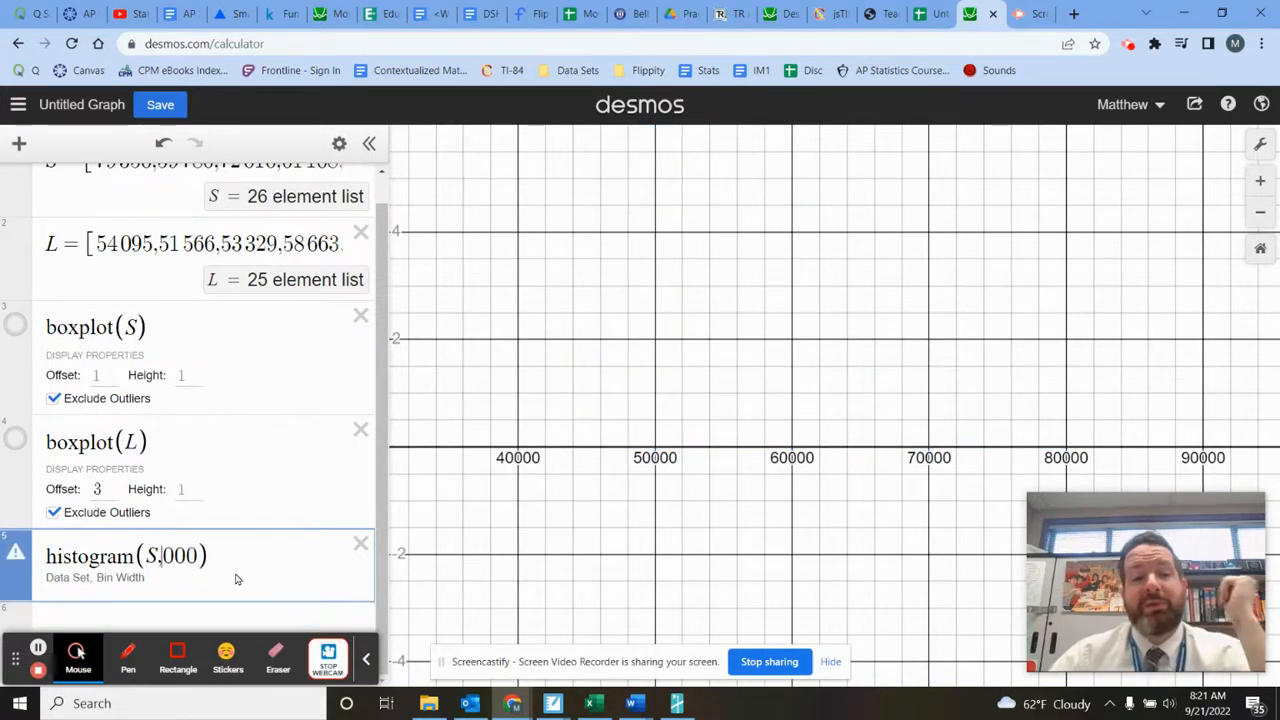
text(2)
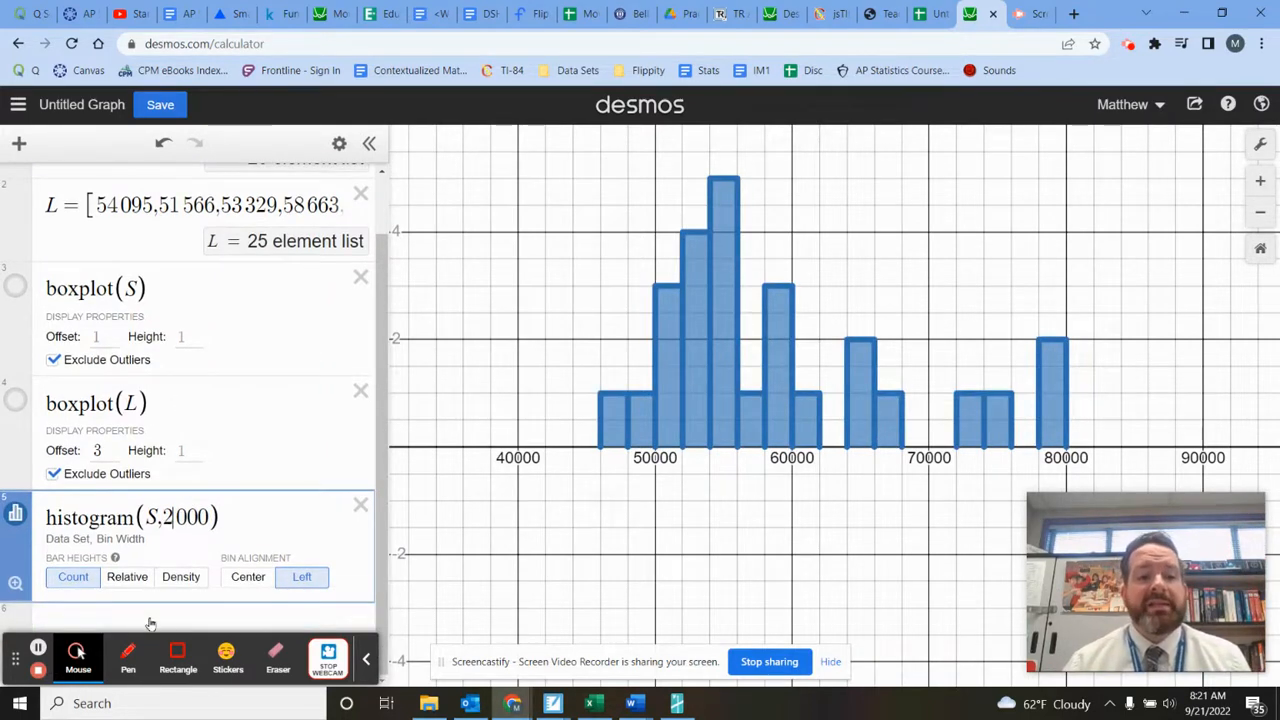
Add the expression histogram(L,2000) in the sixth row with left bin alignment
click(149, 622)
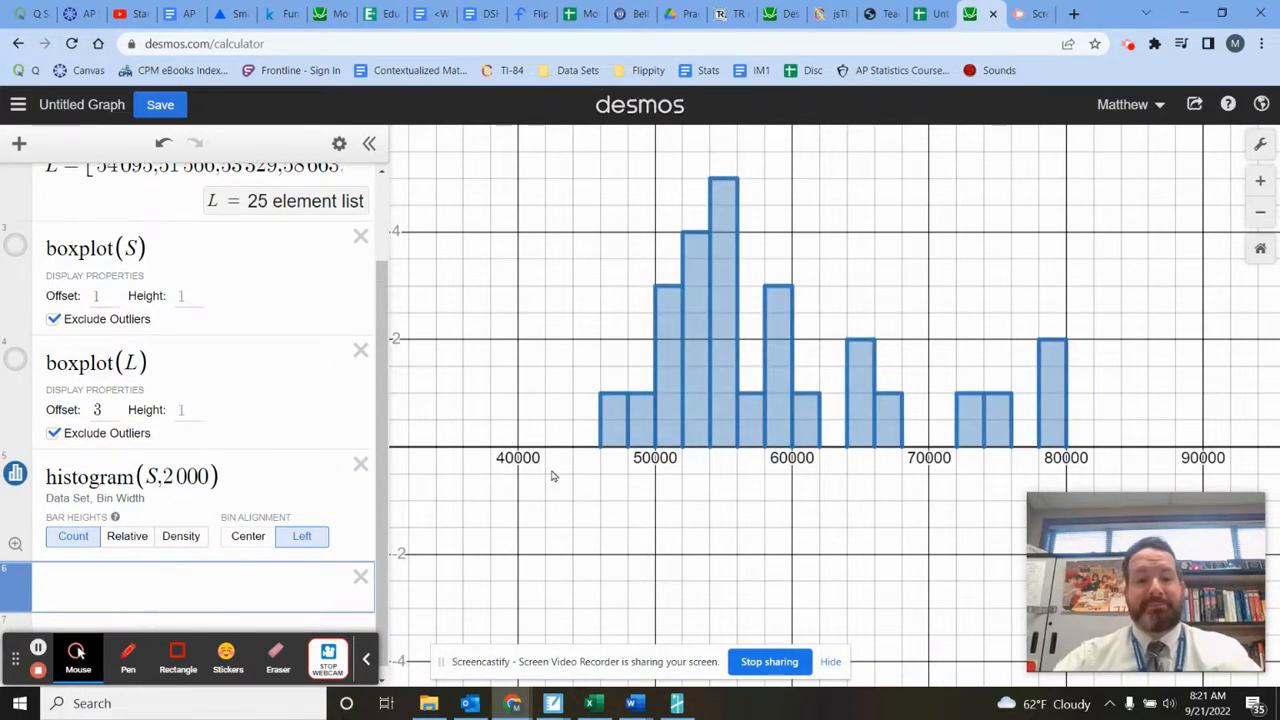
text(his)
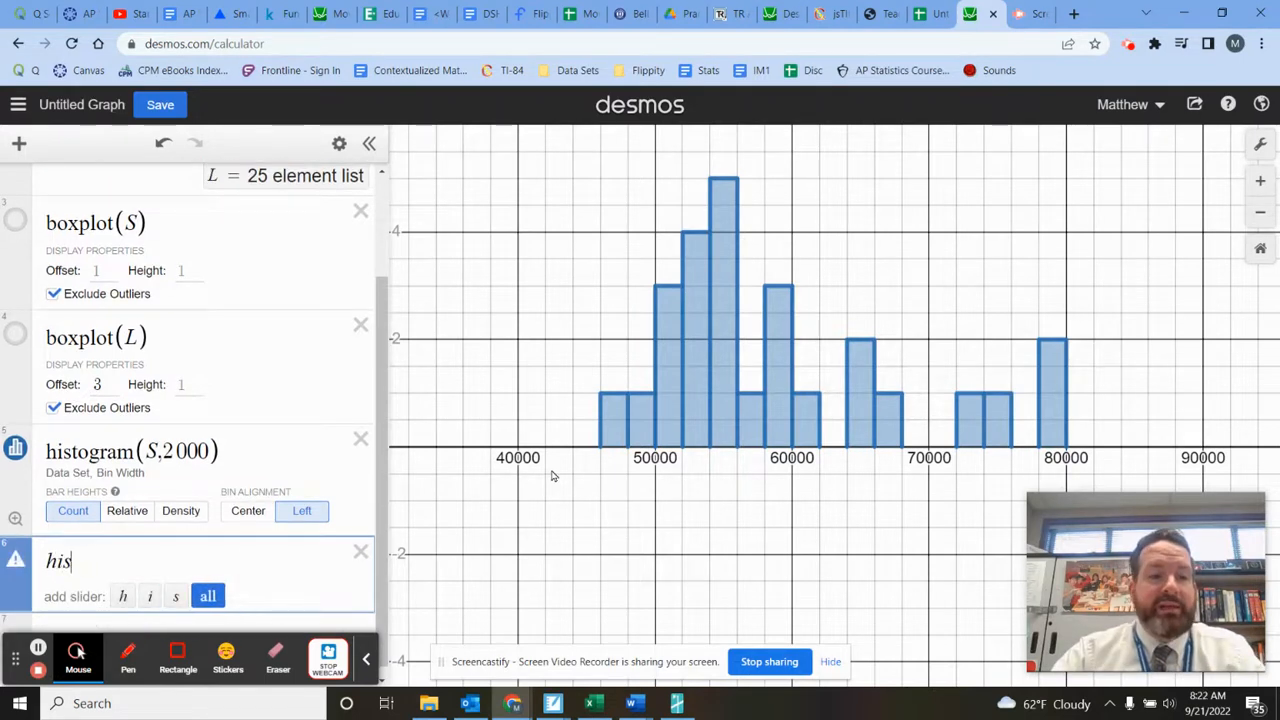
text(togram()
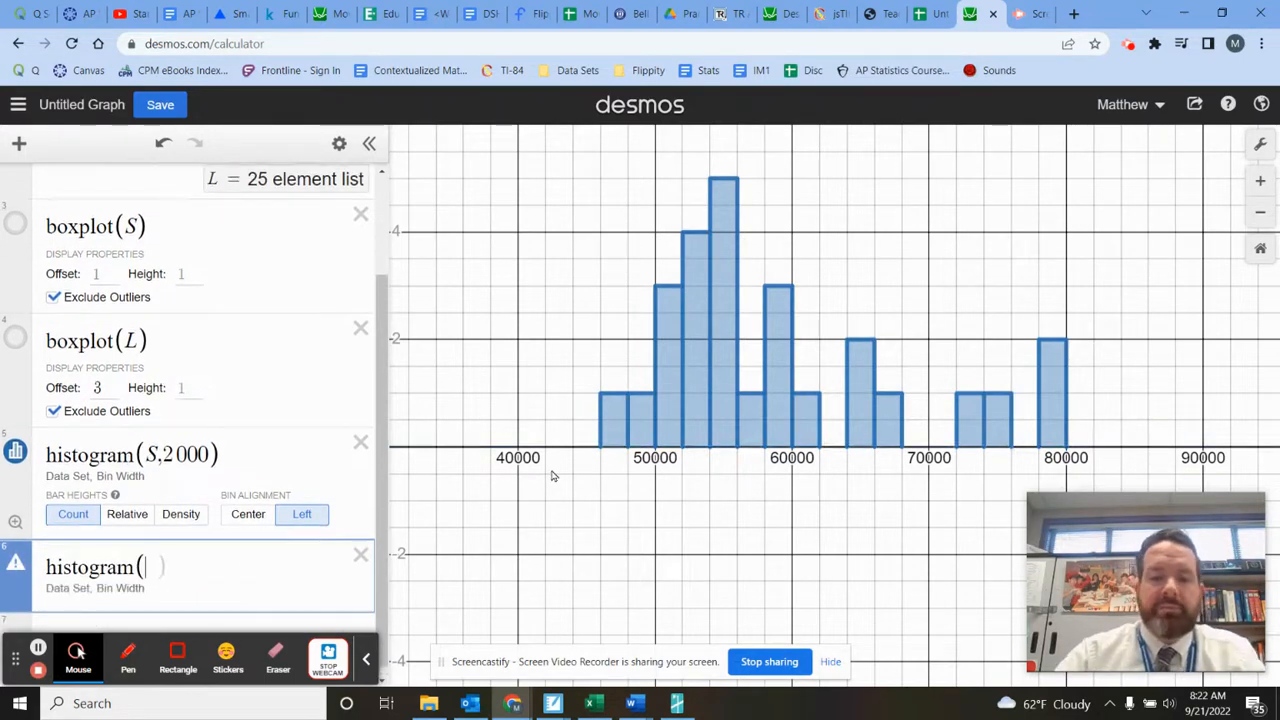
text(L,)
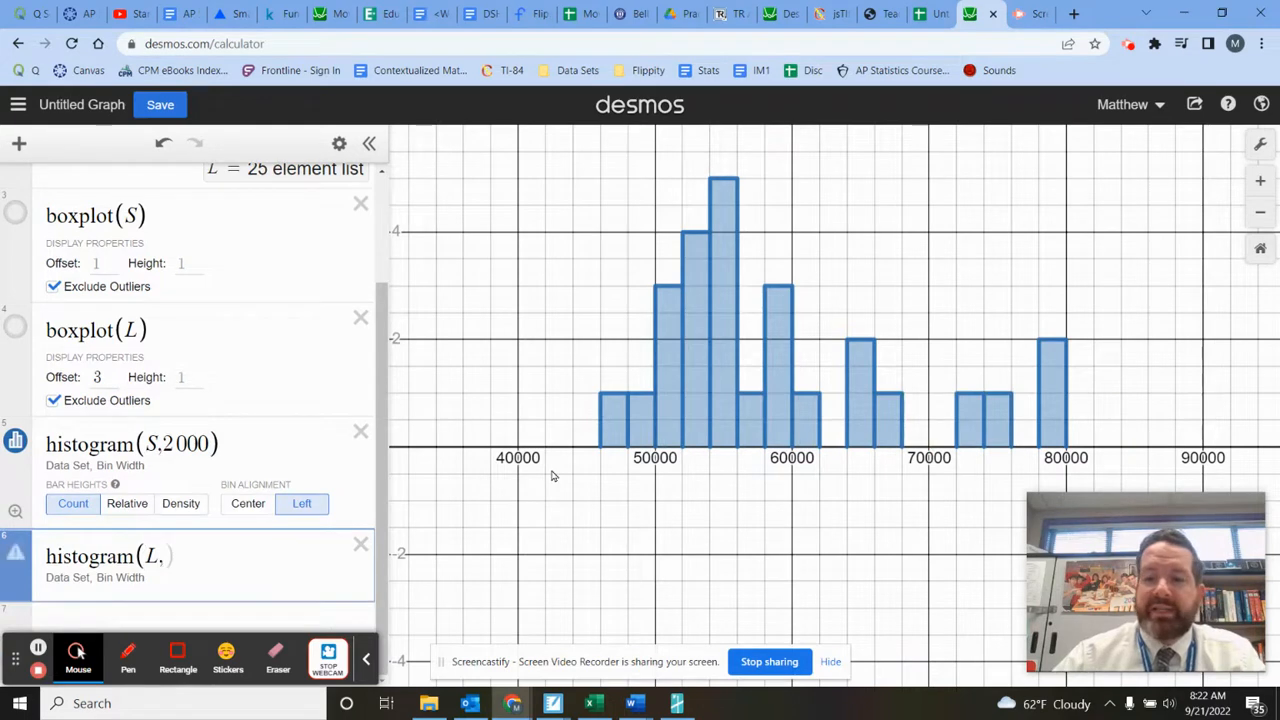
text(2000)
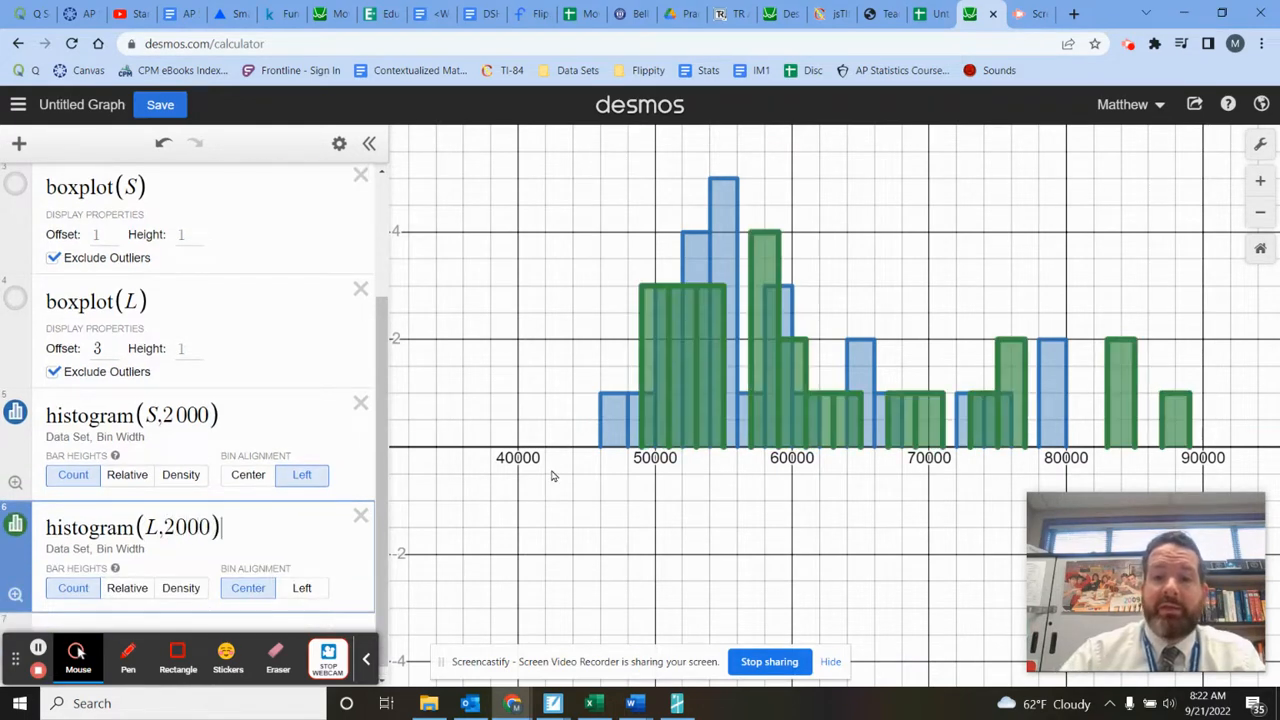
click(301, 588)
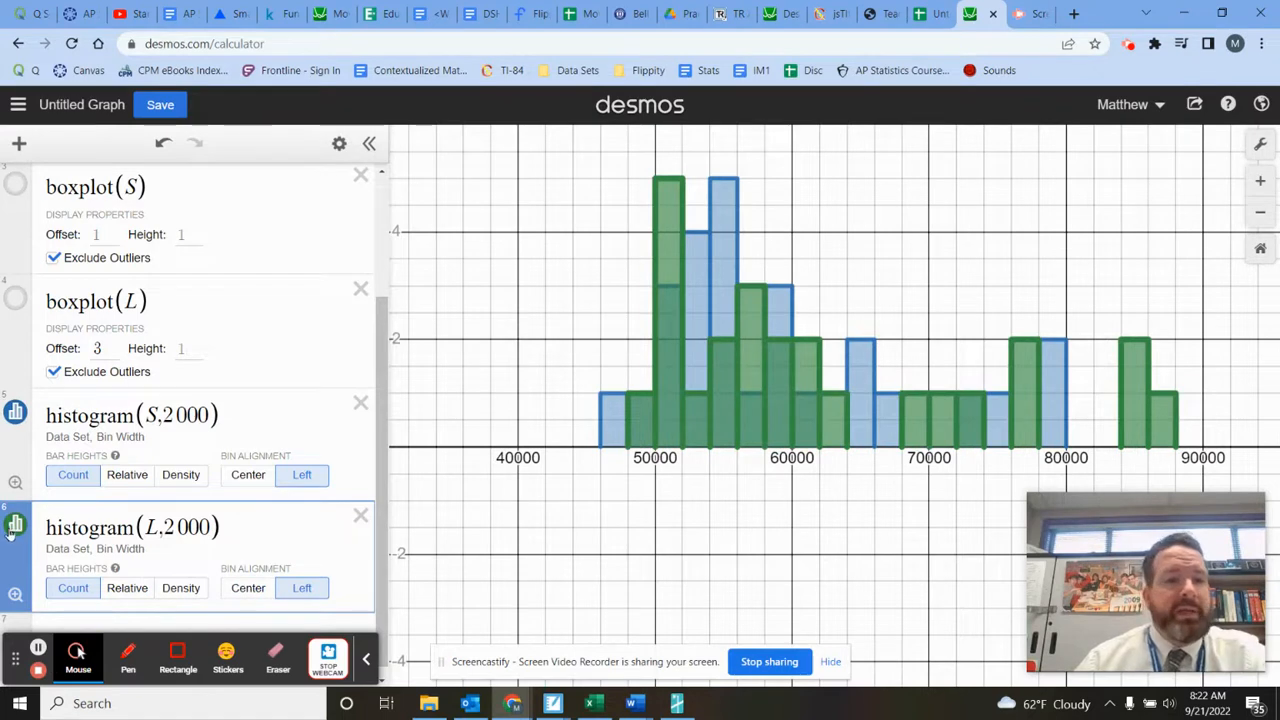
Change the color of the histogram of L to red
click(15, 528)
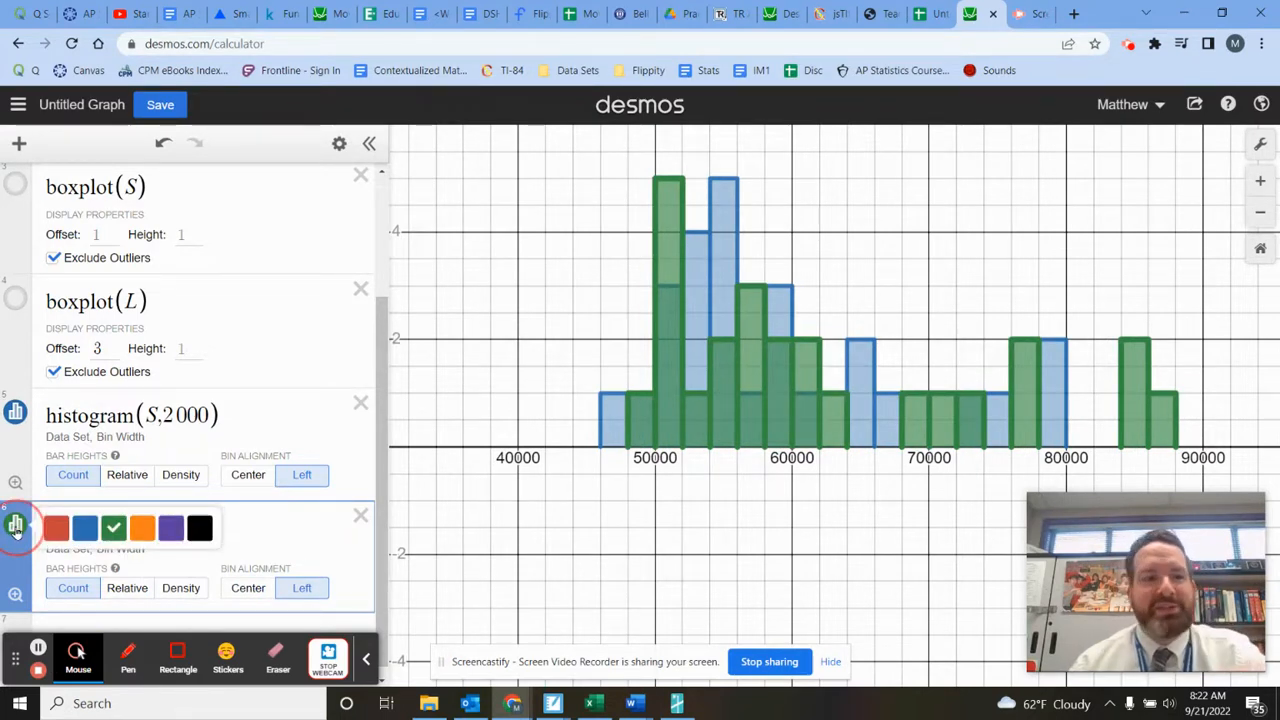
click(140, 532)
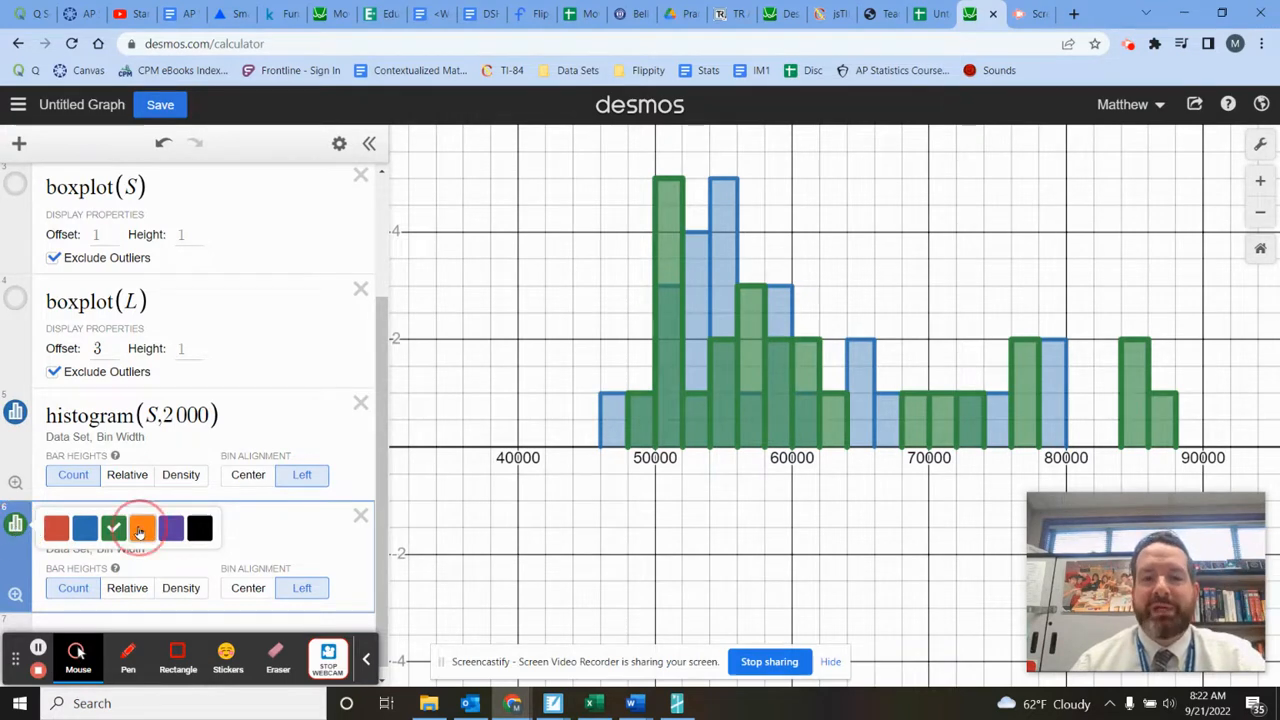
click(56, 528)
click(457, 280)
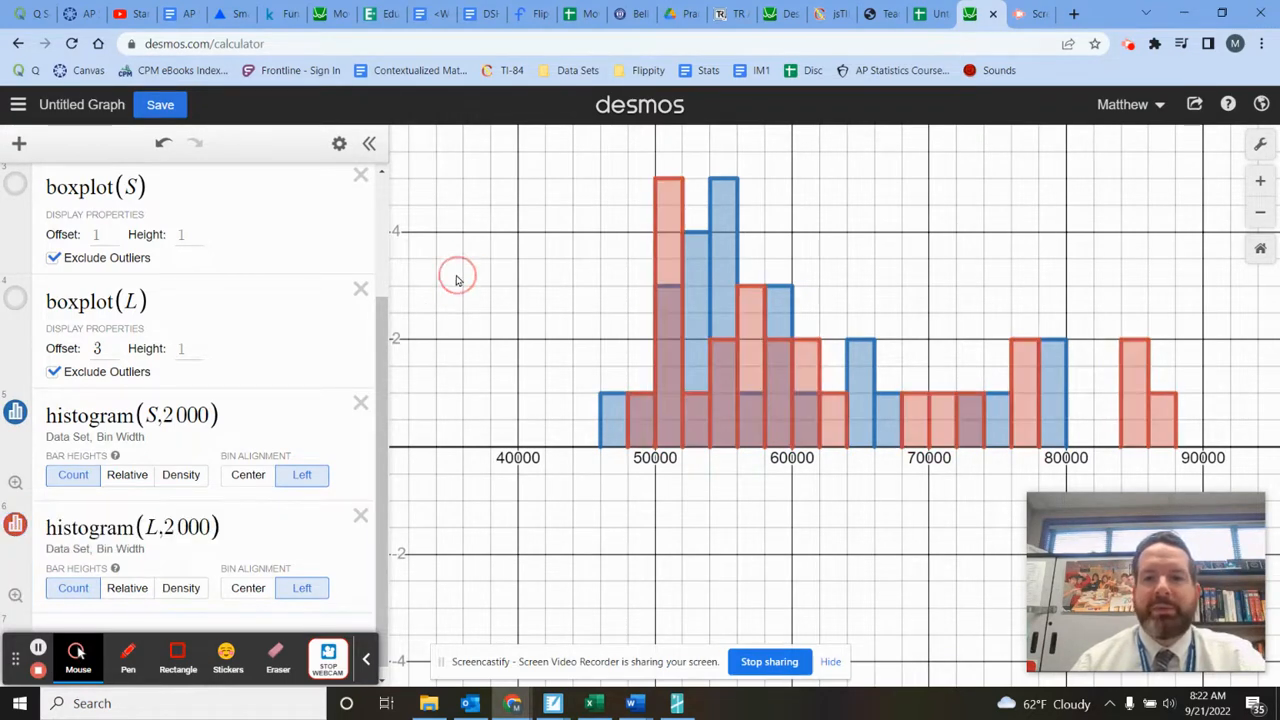
View the histogram of S alone, and switch to showing only the histogram of L
click(30, 418)
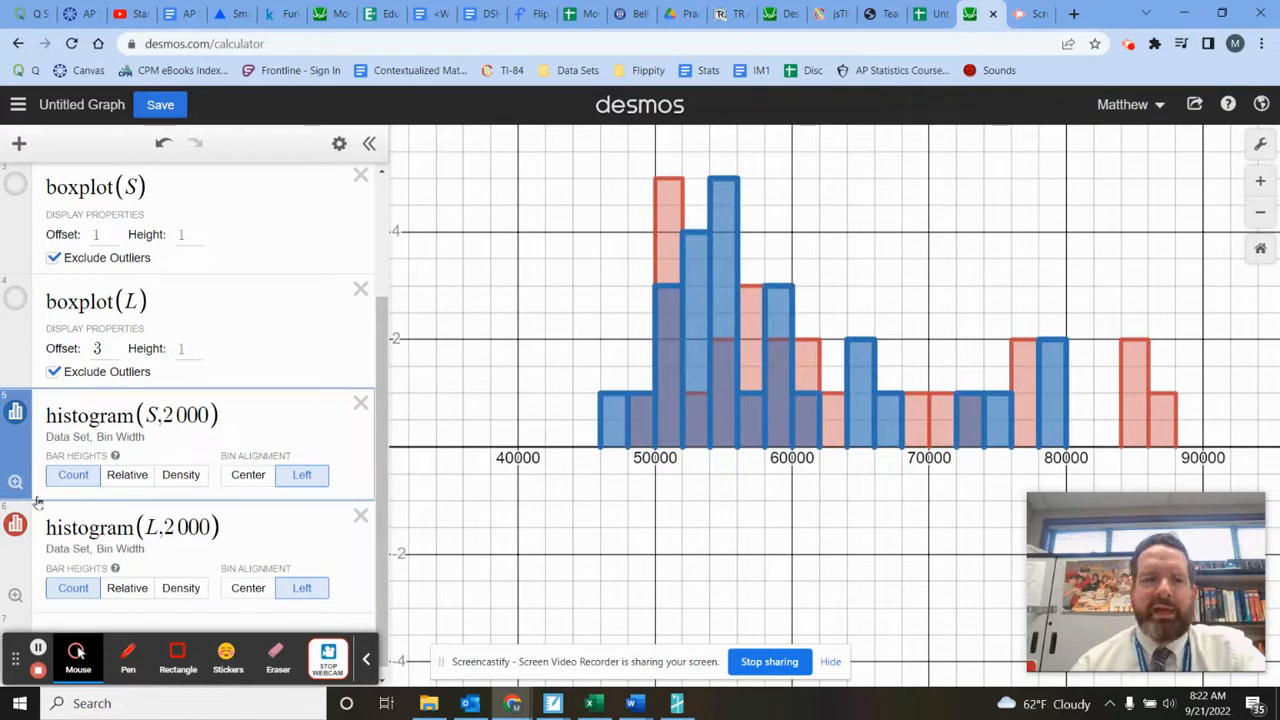
click(18, 524)
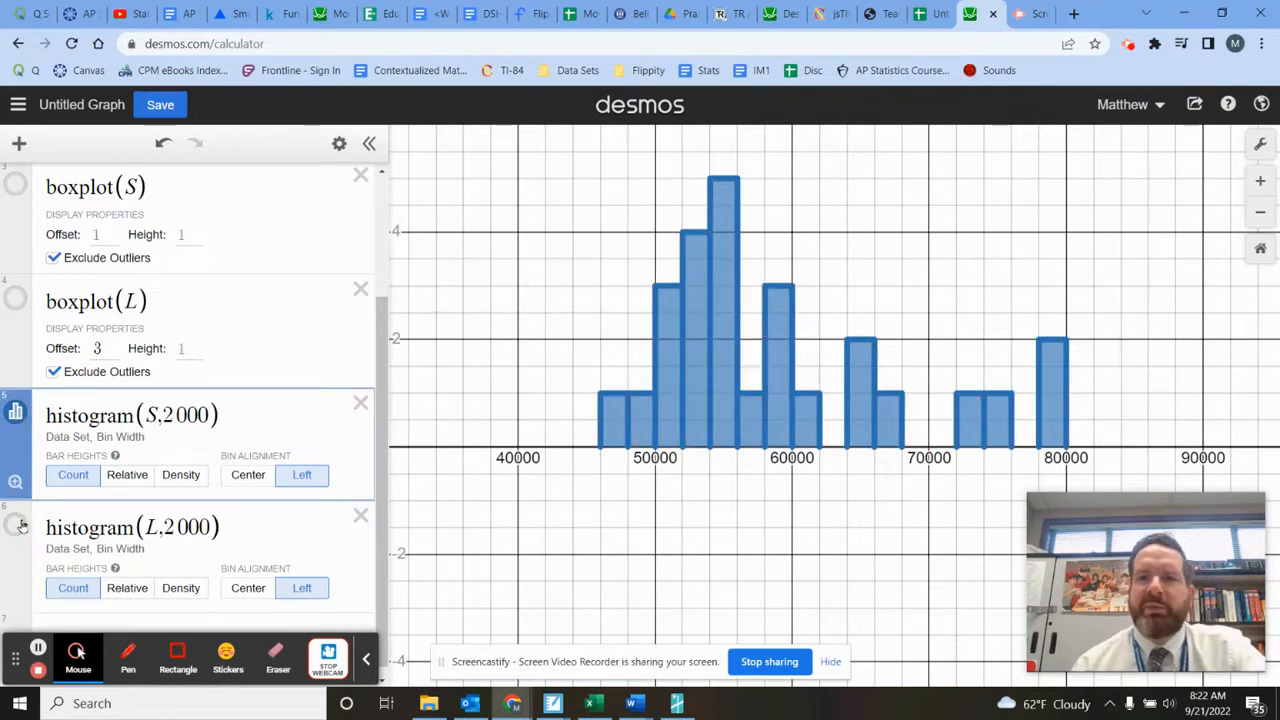
click(18, 524)
click(15, 413)
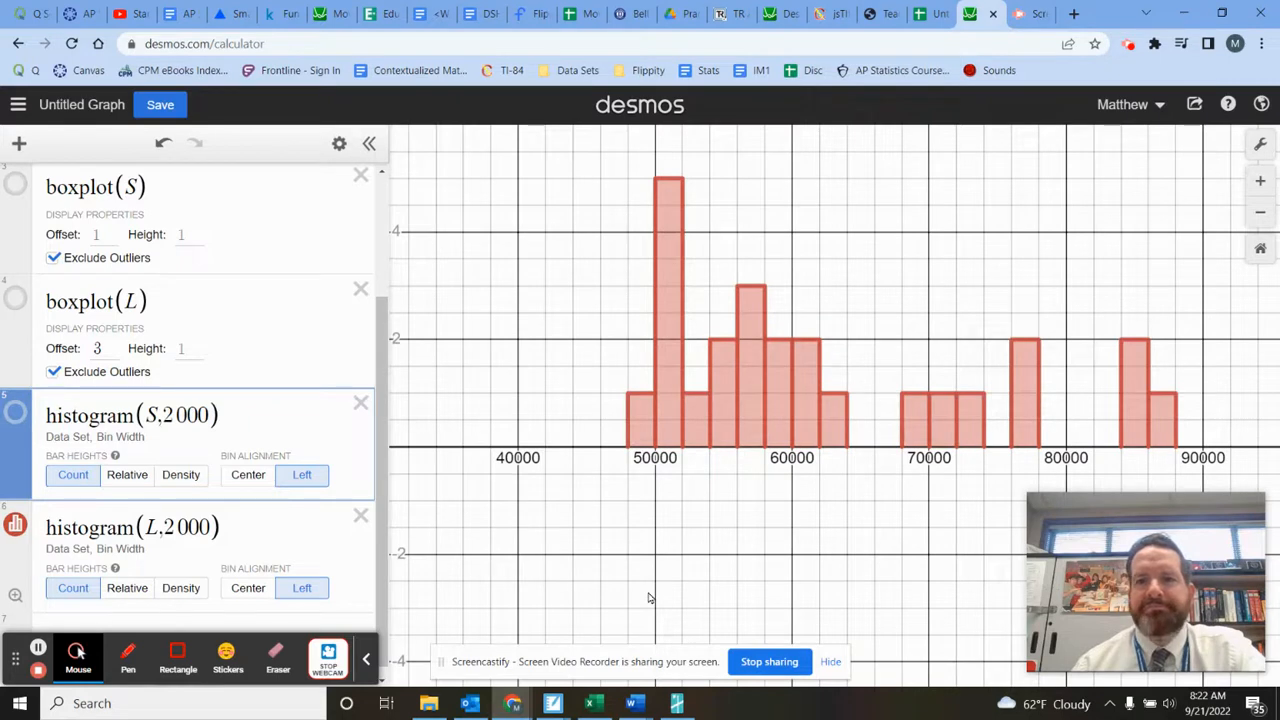
Set the bin width of both the S and L histograms to 5000
click(167, 414)
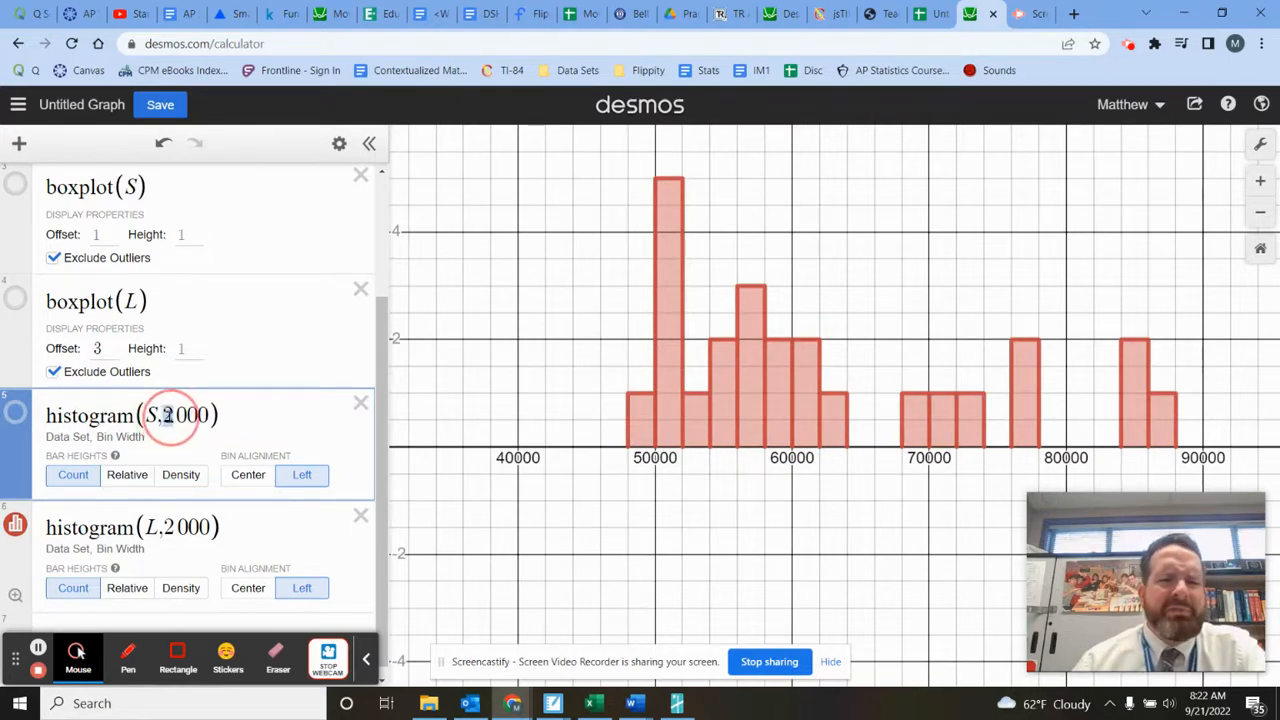
key(BackSpace)
text(5)
click(170, 527)
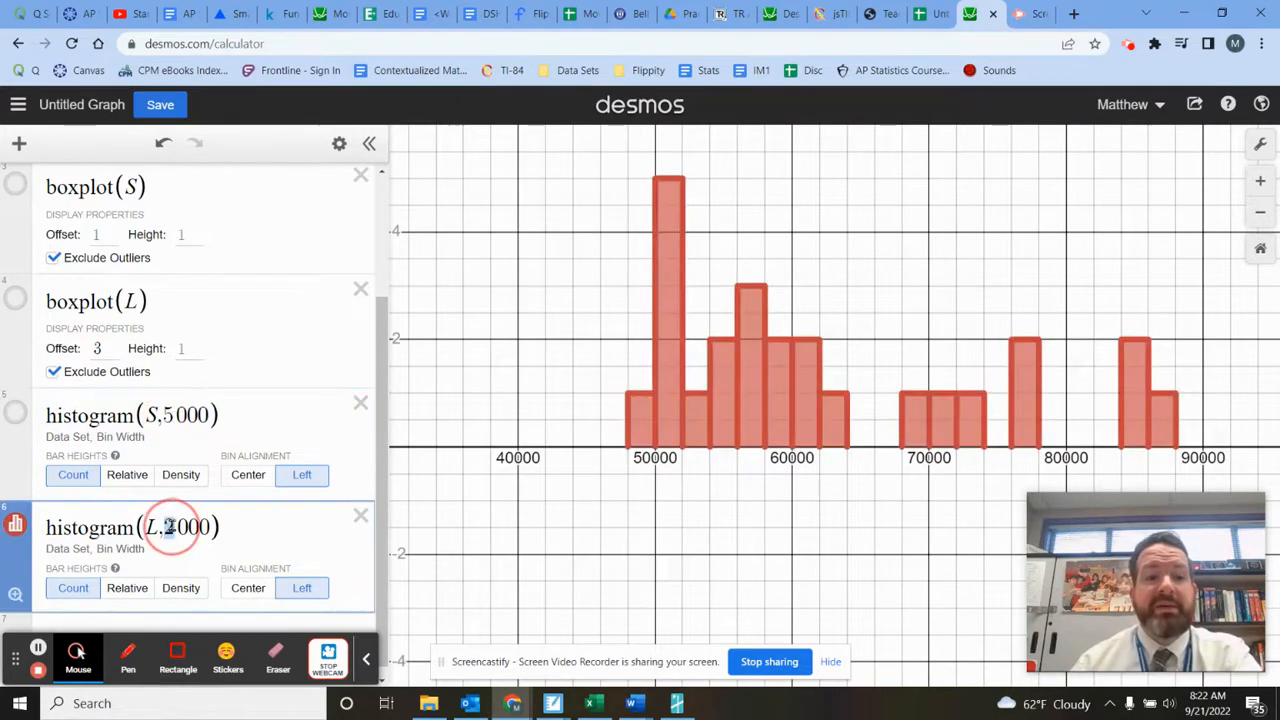
key(BackSpace)
text(5)
click(489, 308)
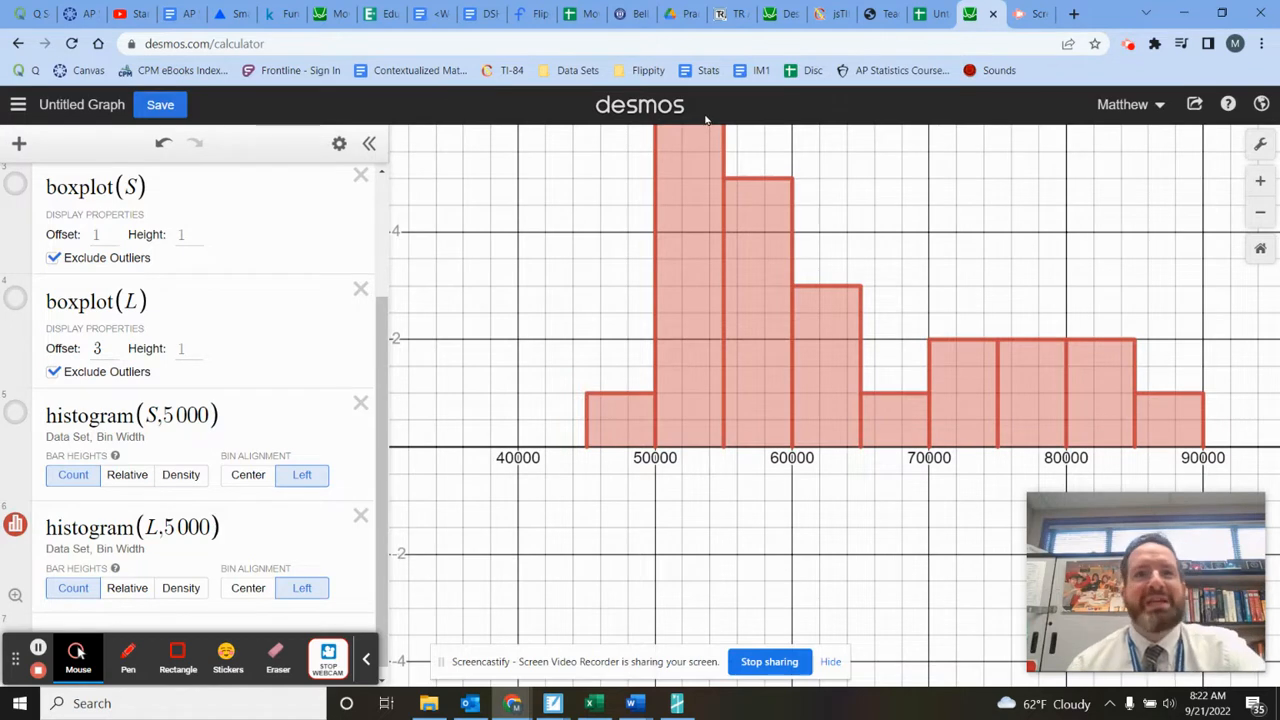
Set the upper limit of the graph's y-axis to 10
click(1263, 145)
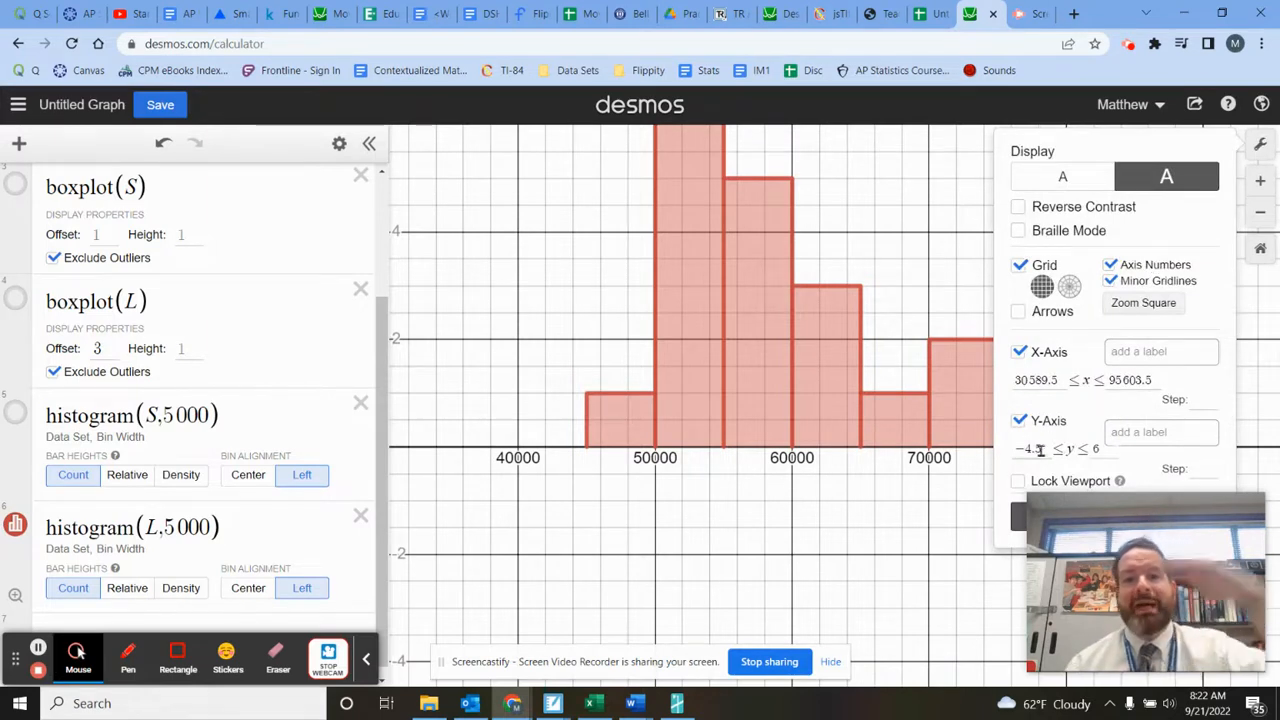
click(1095, 449)
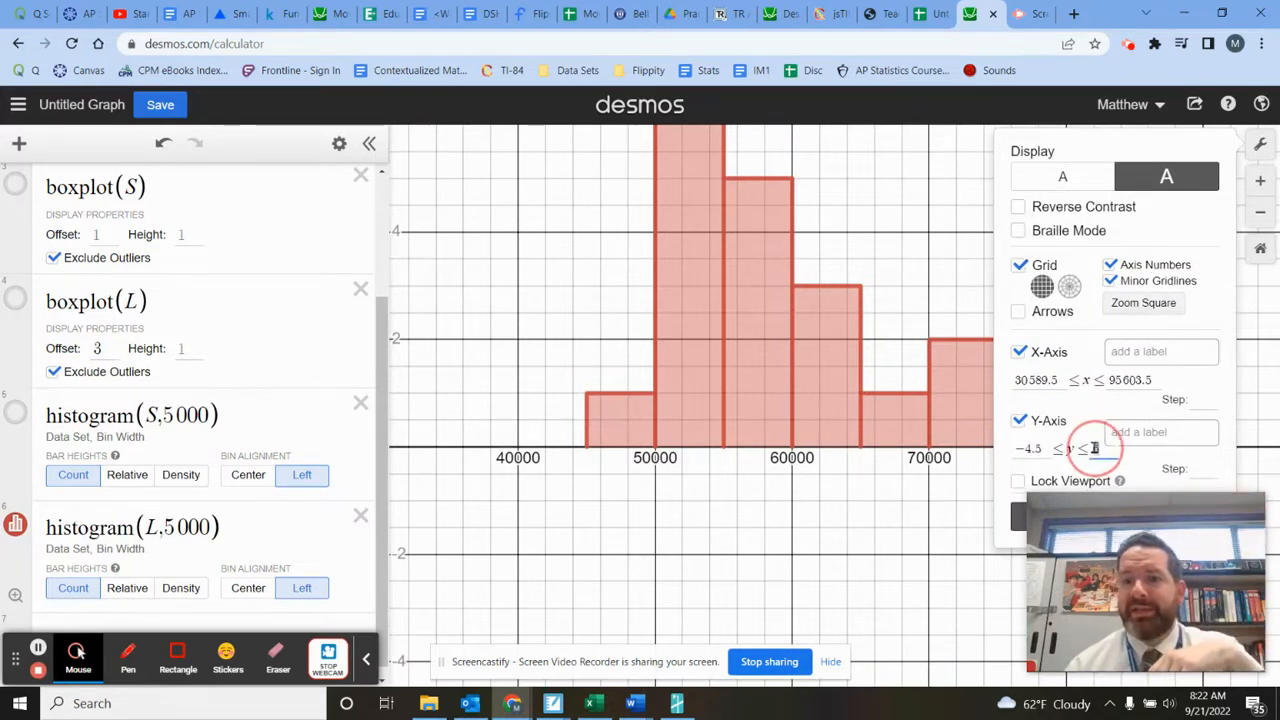
text(10)
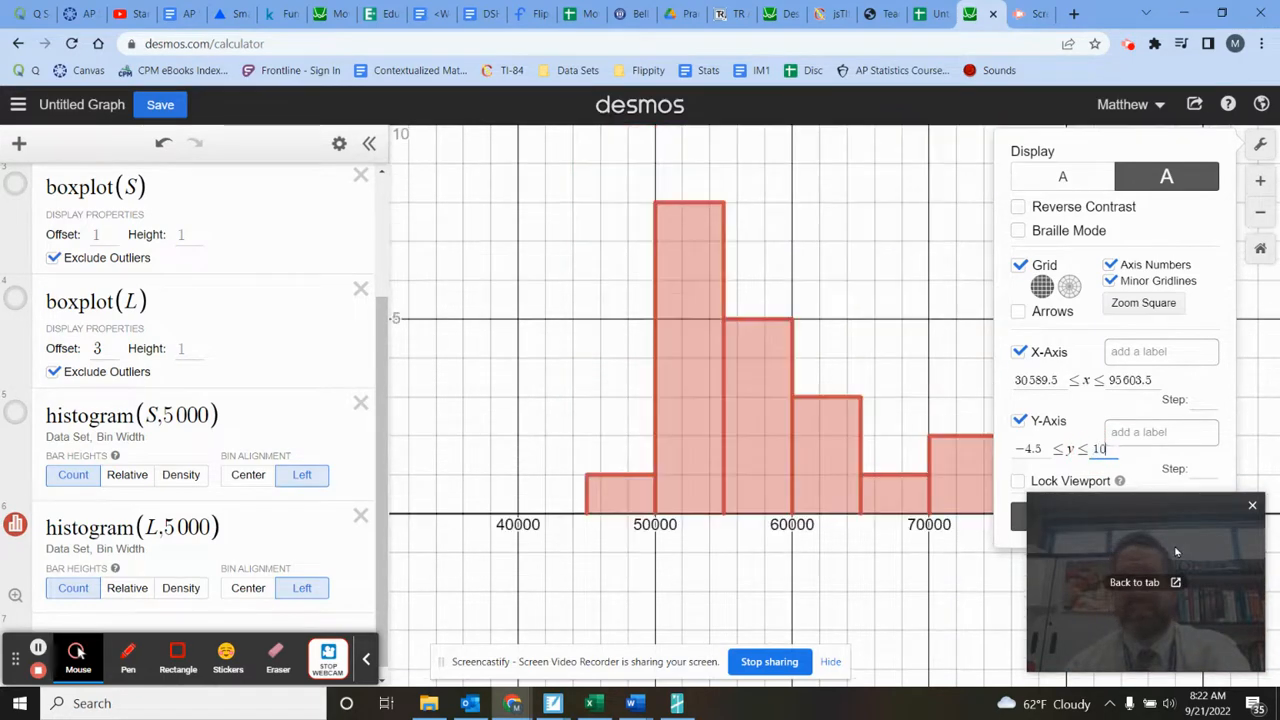
click(808, 210)
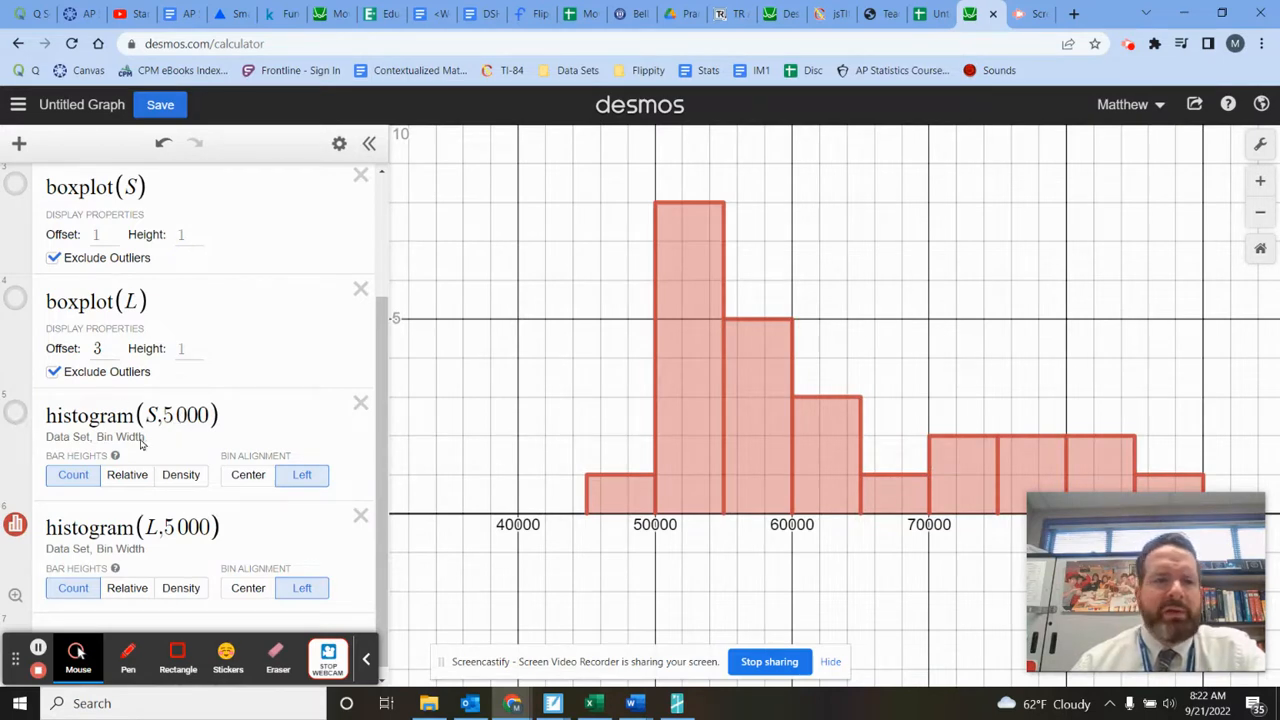
Show the histogram of S instead of L and set the y-axis upper limit to 12
click(15, 523)
click(15, 411)
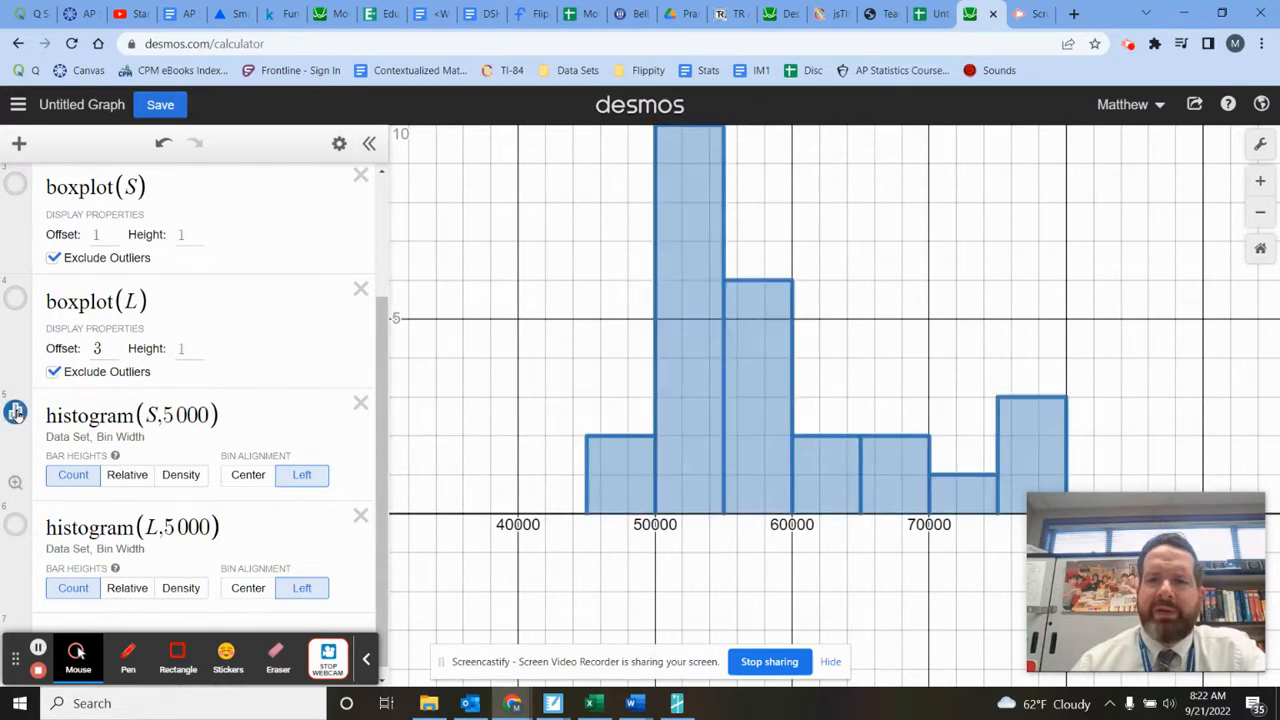
click(1259, 144)
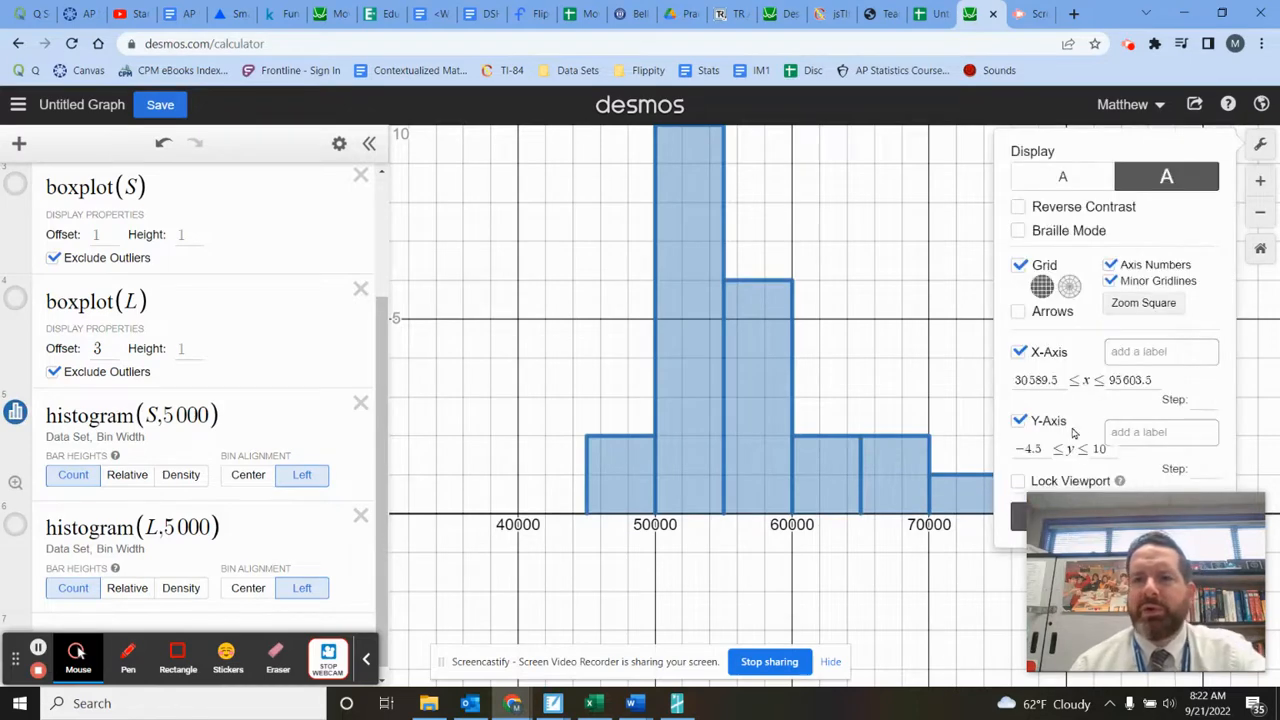
double_click(1099, 449)
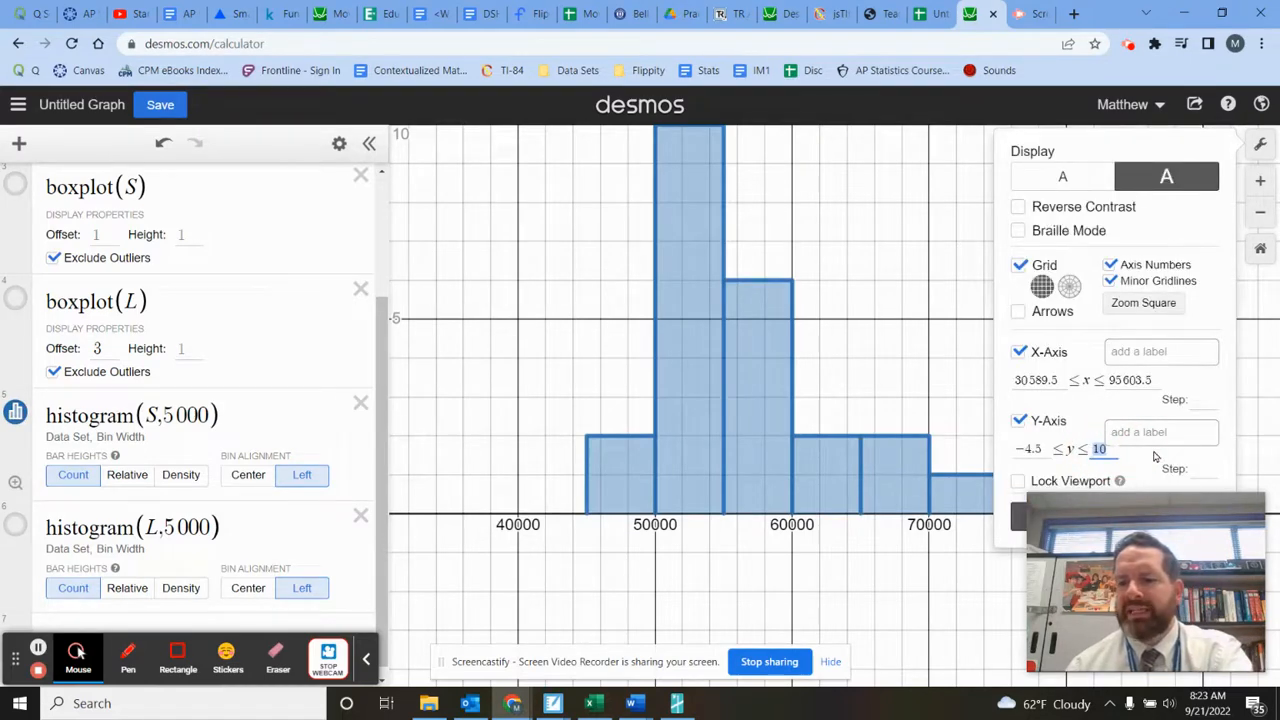
text(12)
click(533, 316)
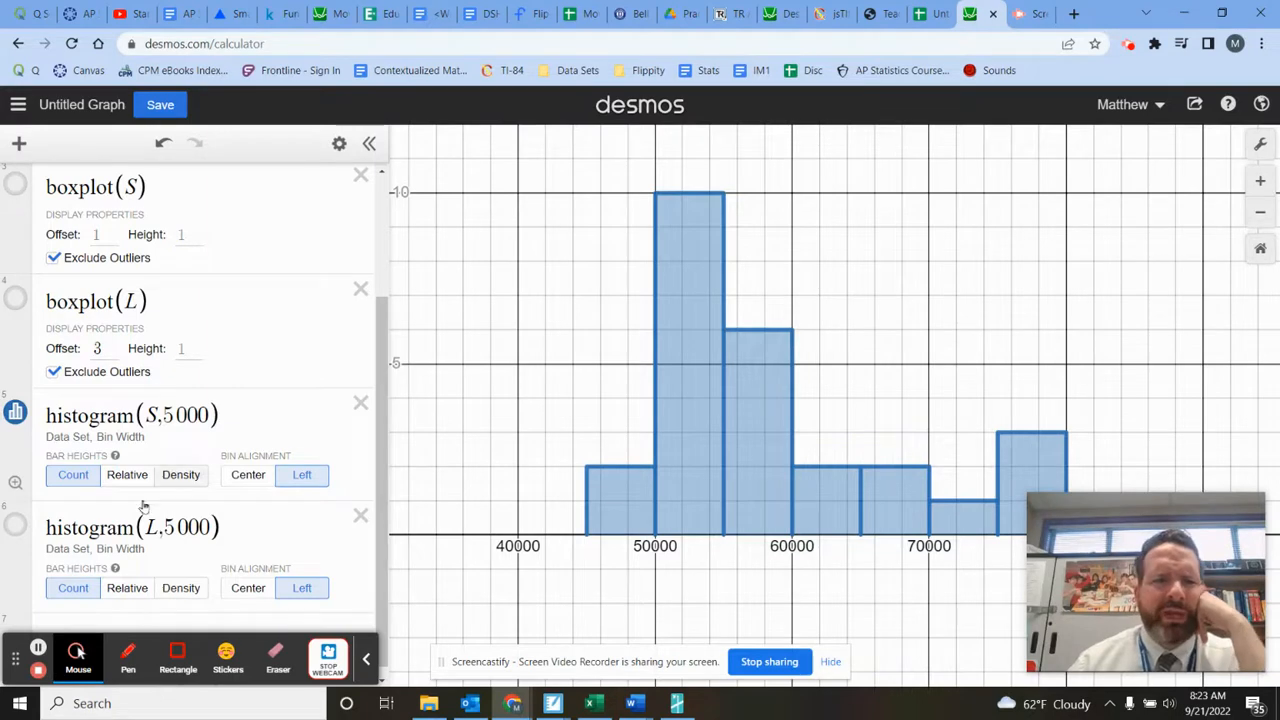
Show the histogram of L in place of S for comparison, and hide it so both histograms are off
click(15, 524)
click(15, 412)
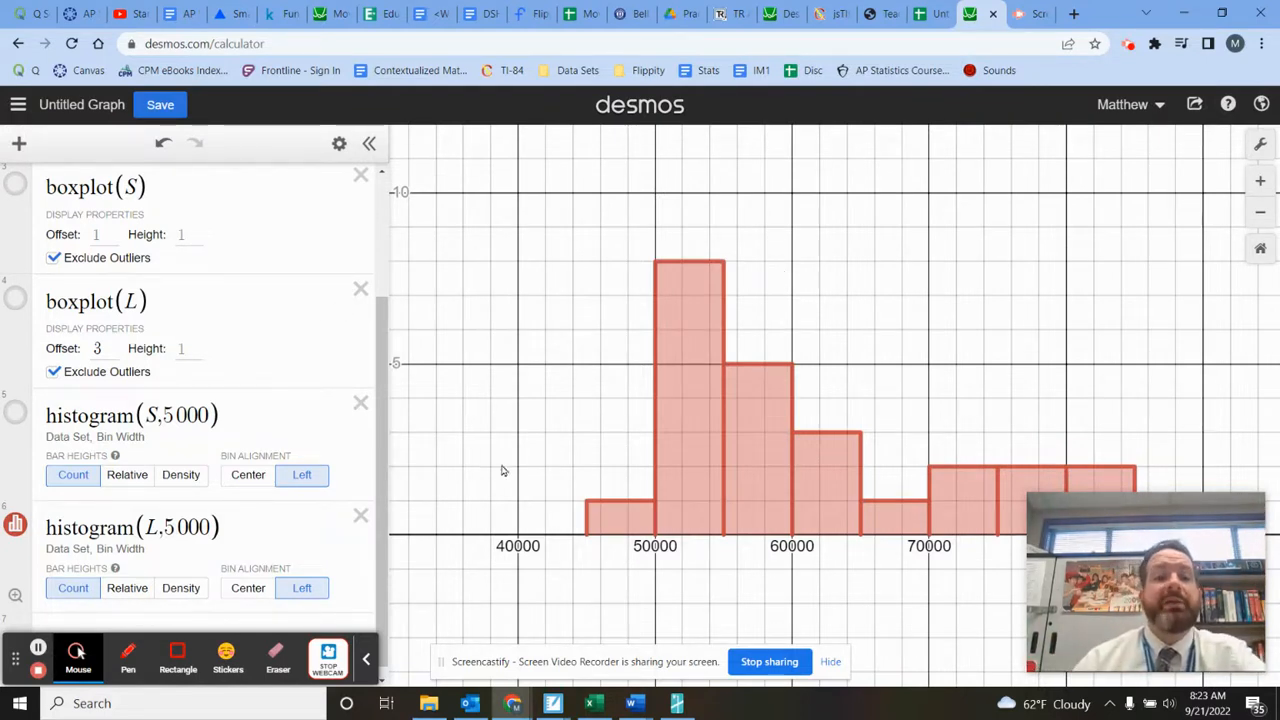
click(366, 658)
scroll(183, 490, down, 1)
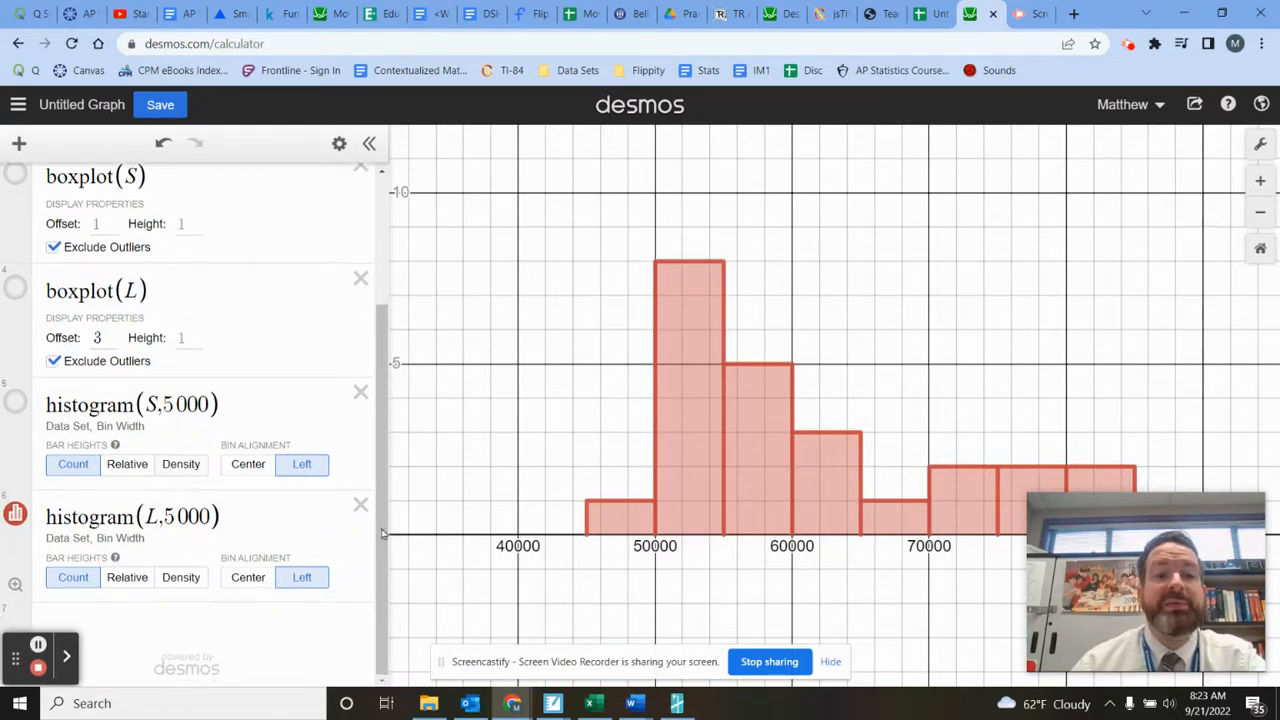
click(15, 513)
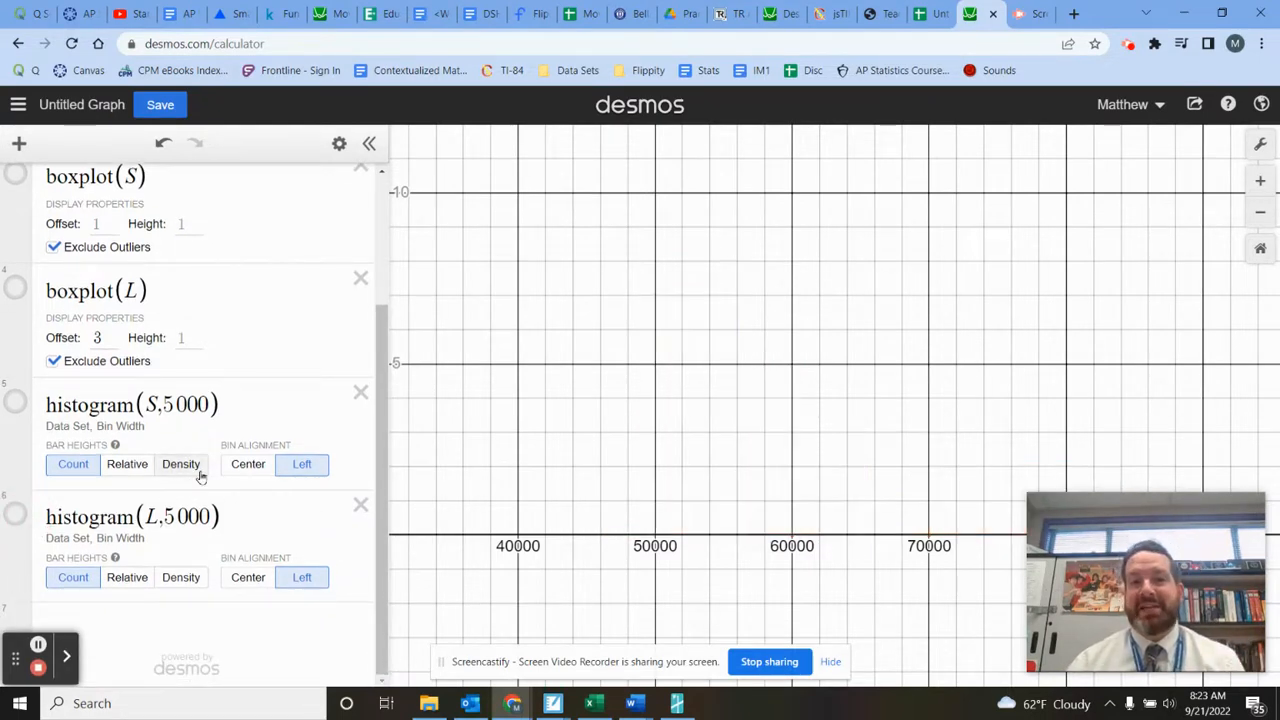
Add the expression mean(S) in the seventh row to calculate the average of list S
click(200, 637)
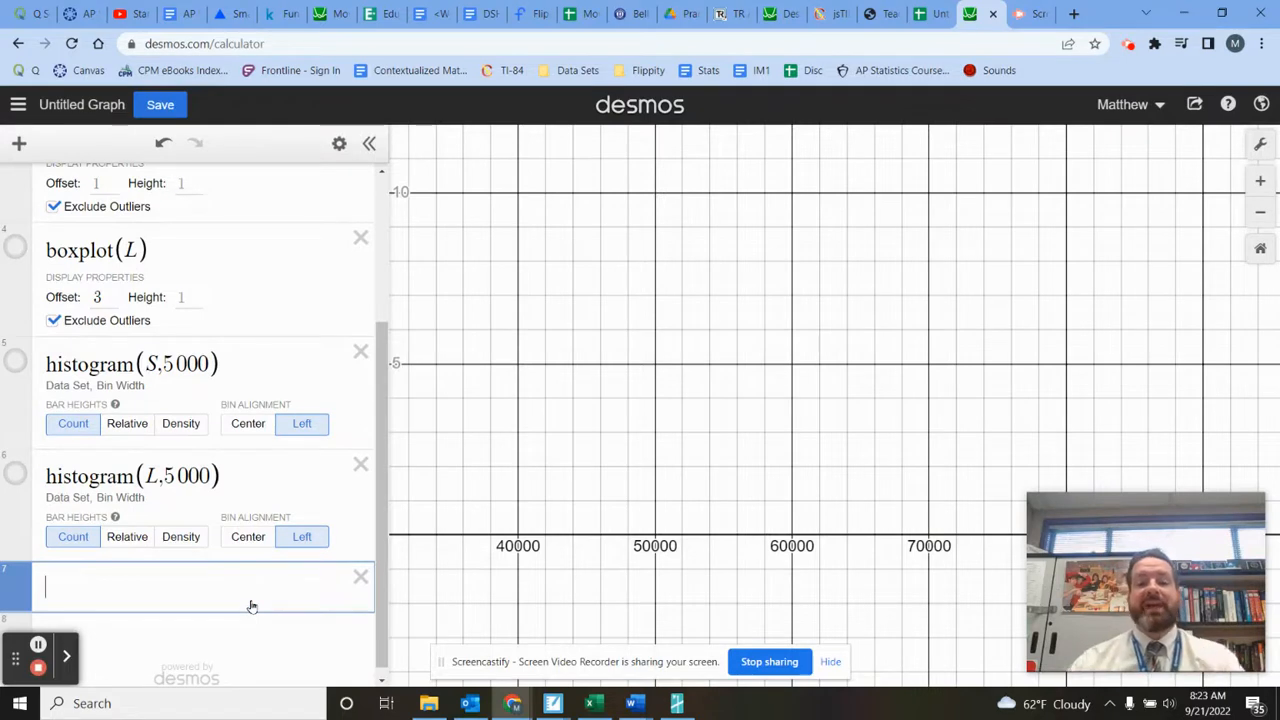
text(mean)
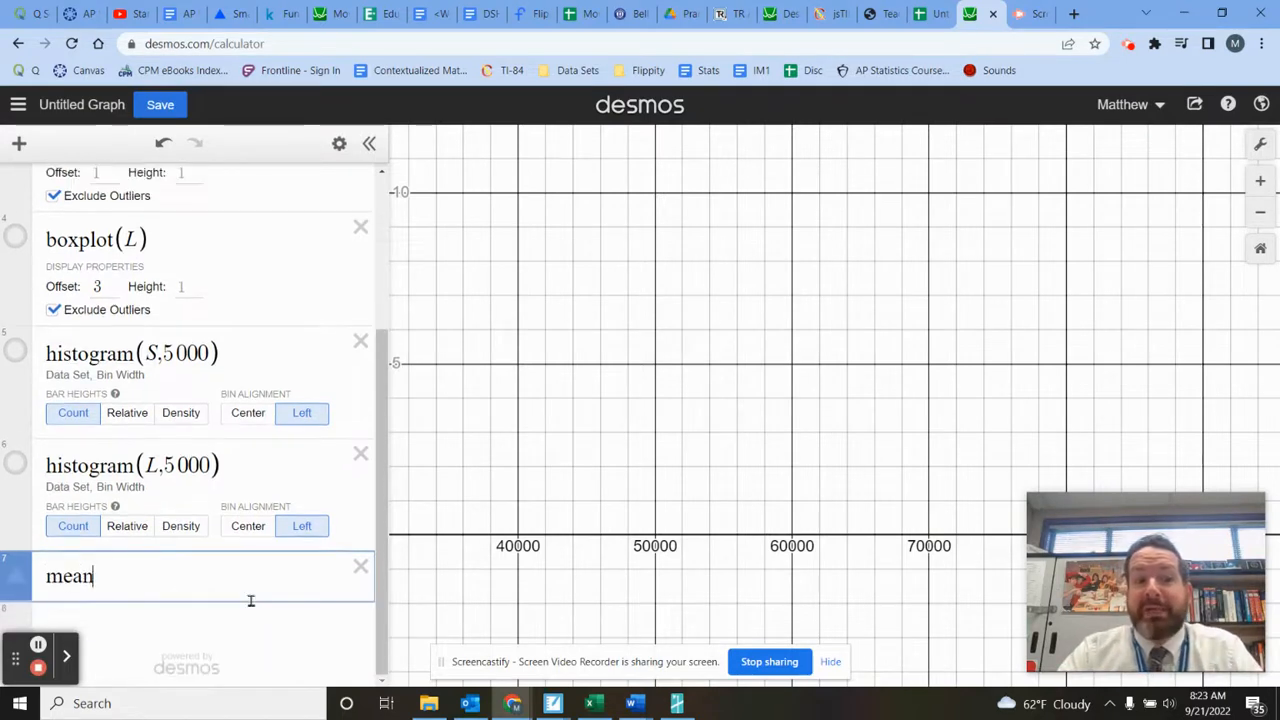
text((S)
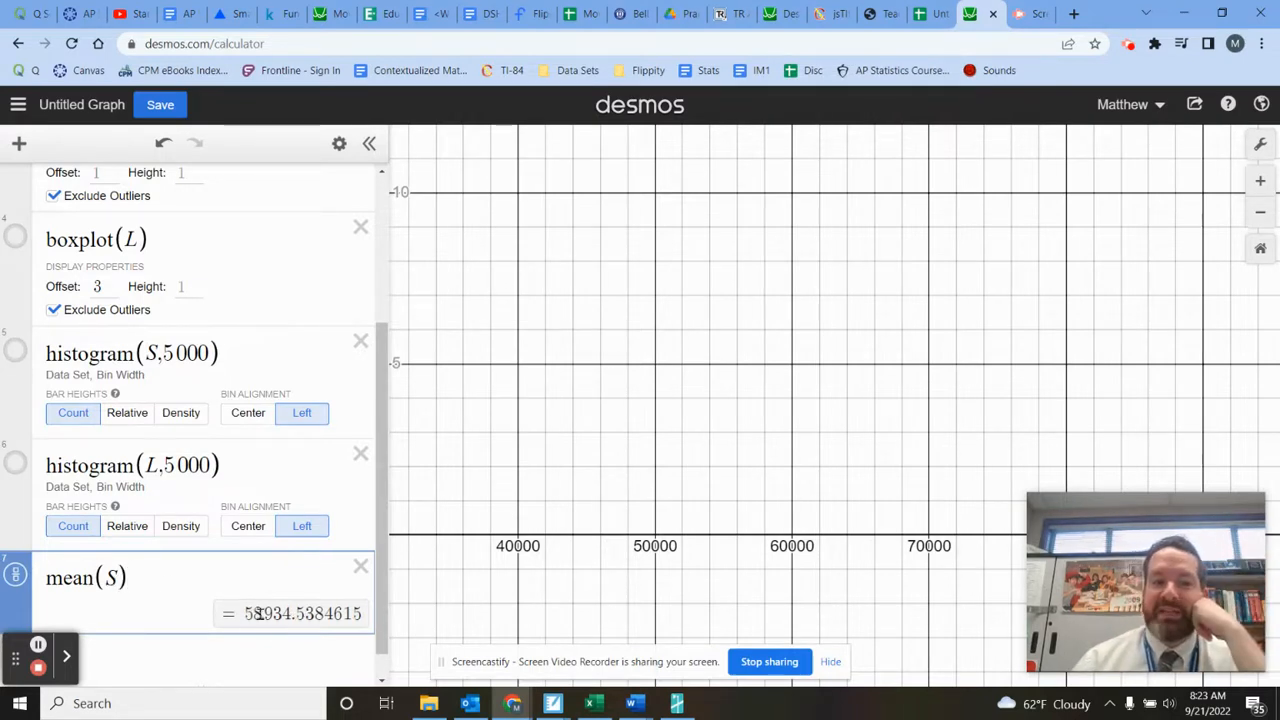
Change the mean expression in the seventh row to calculate the average of list L instead of S
double_click(118, 578)
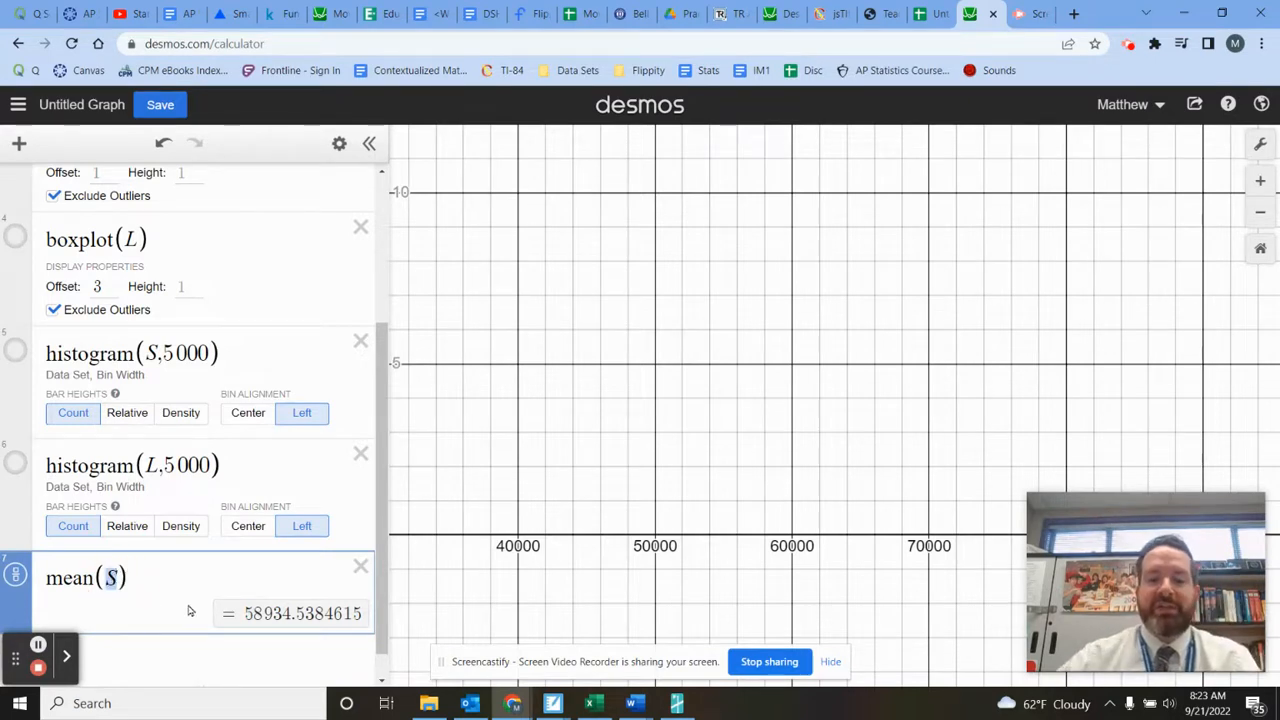
text(L)
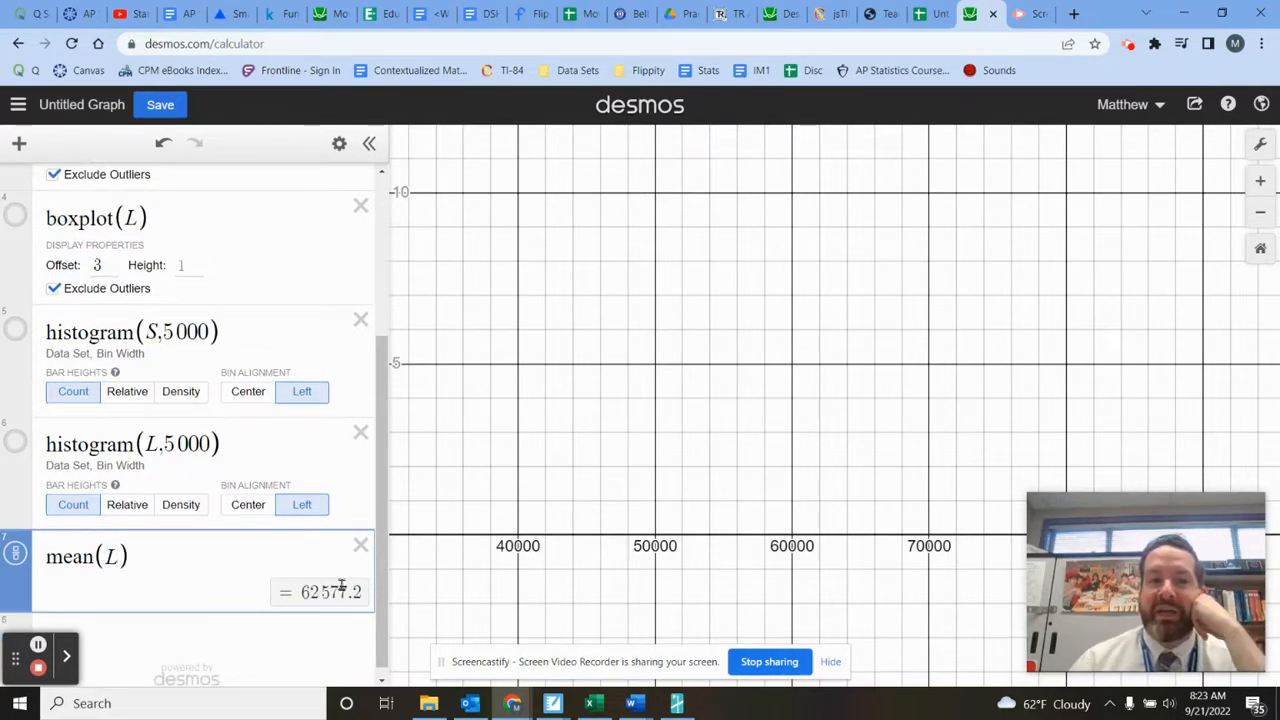
key(Return)
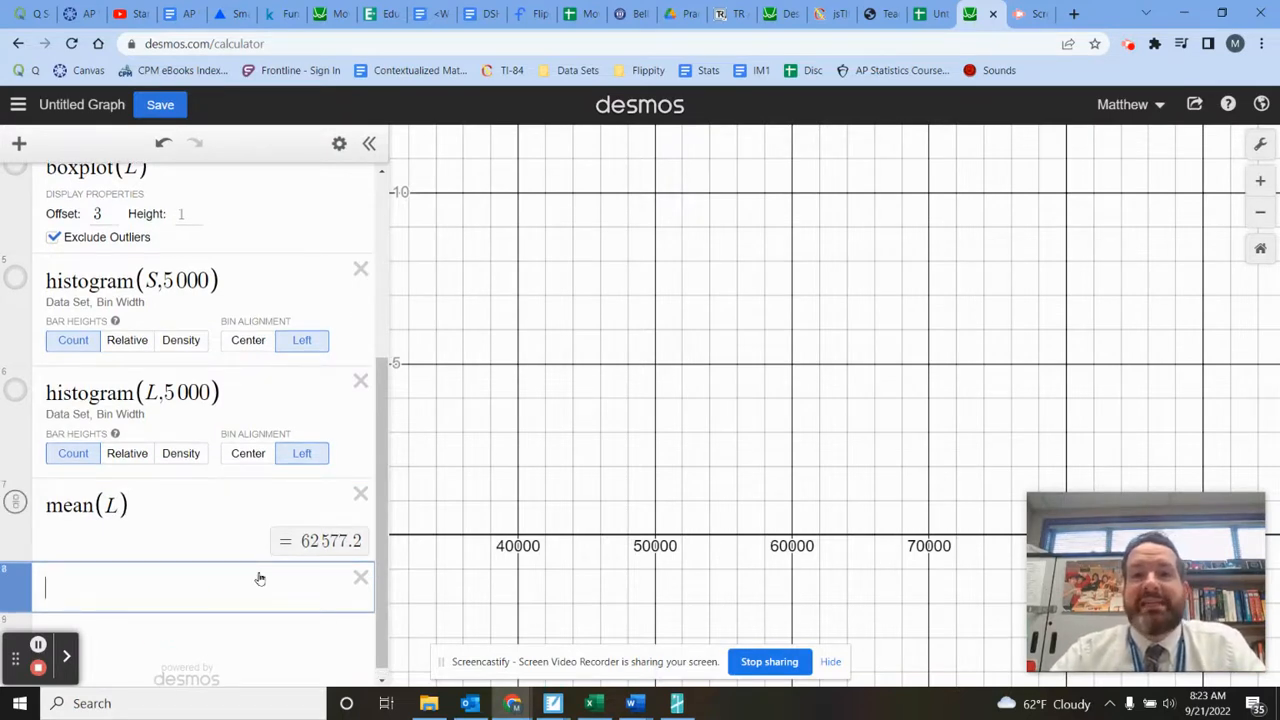
Add the expression stddevp(L) in the eighth row to calculate the population standard deviation of list L
text(stddev)
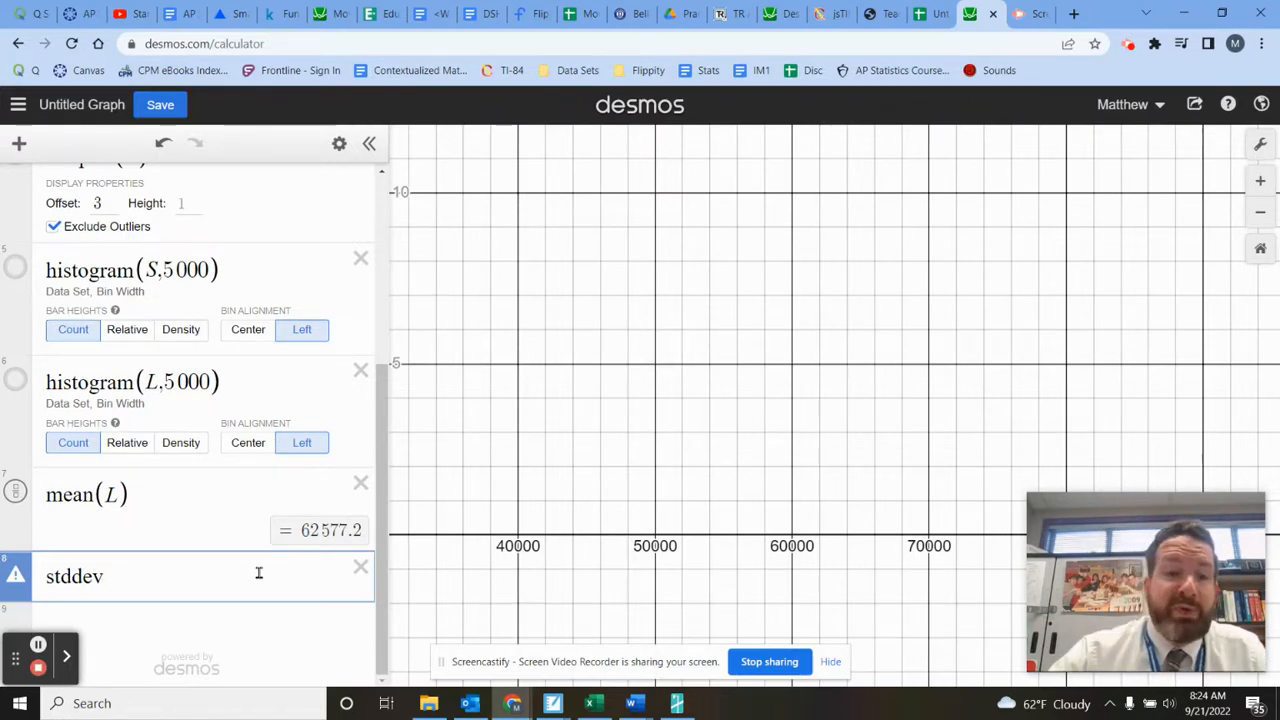
text(p)
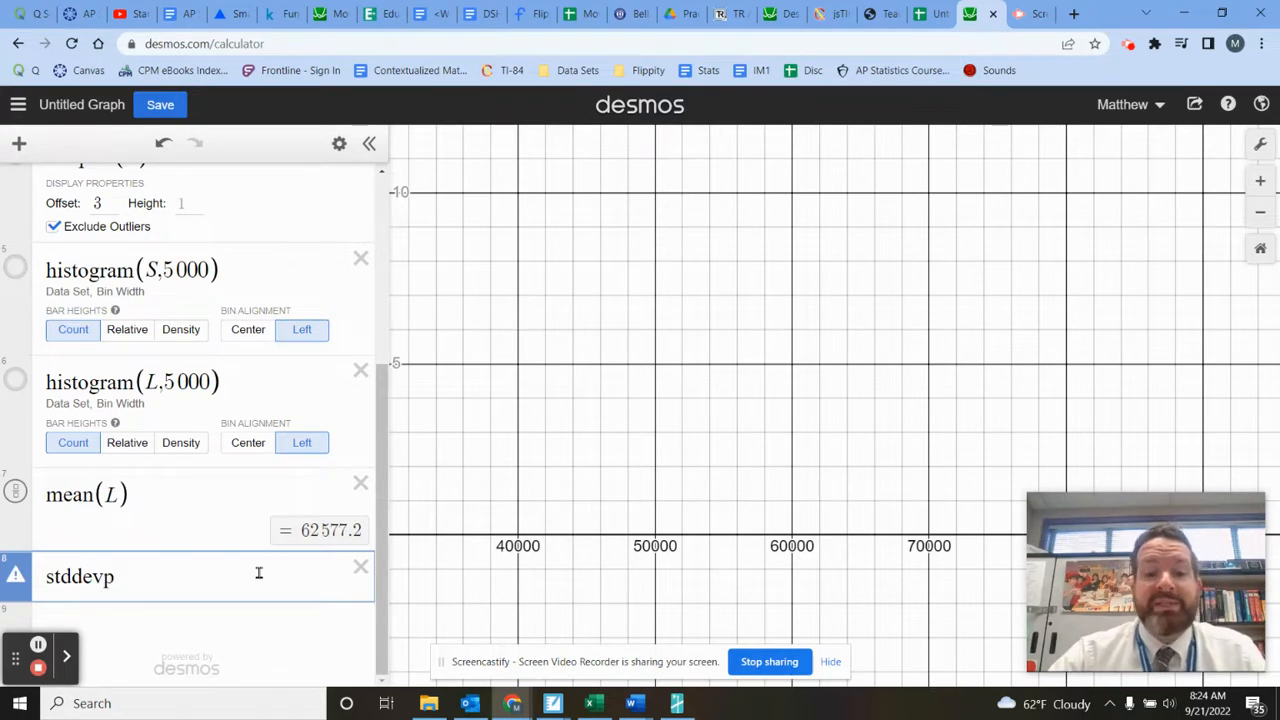
text(()
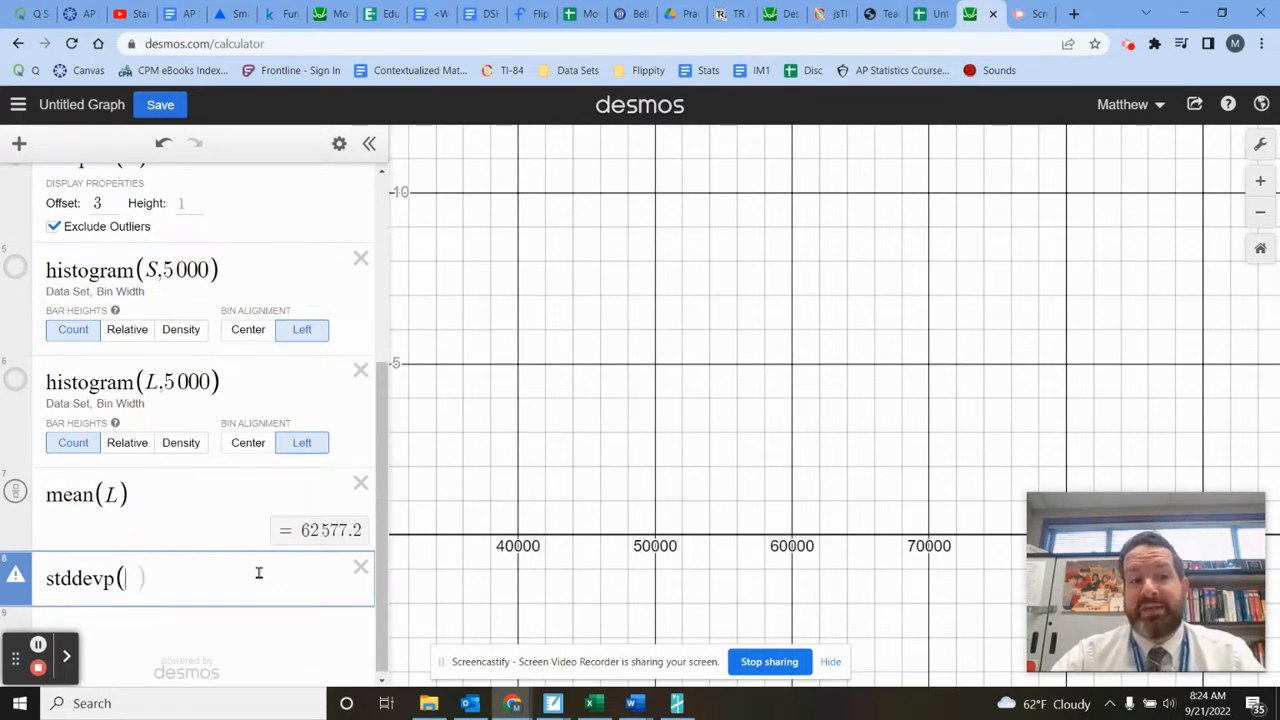
text(L)
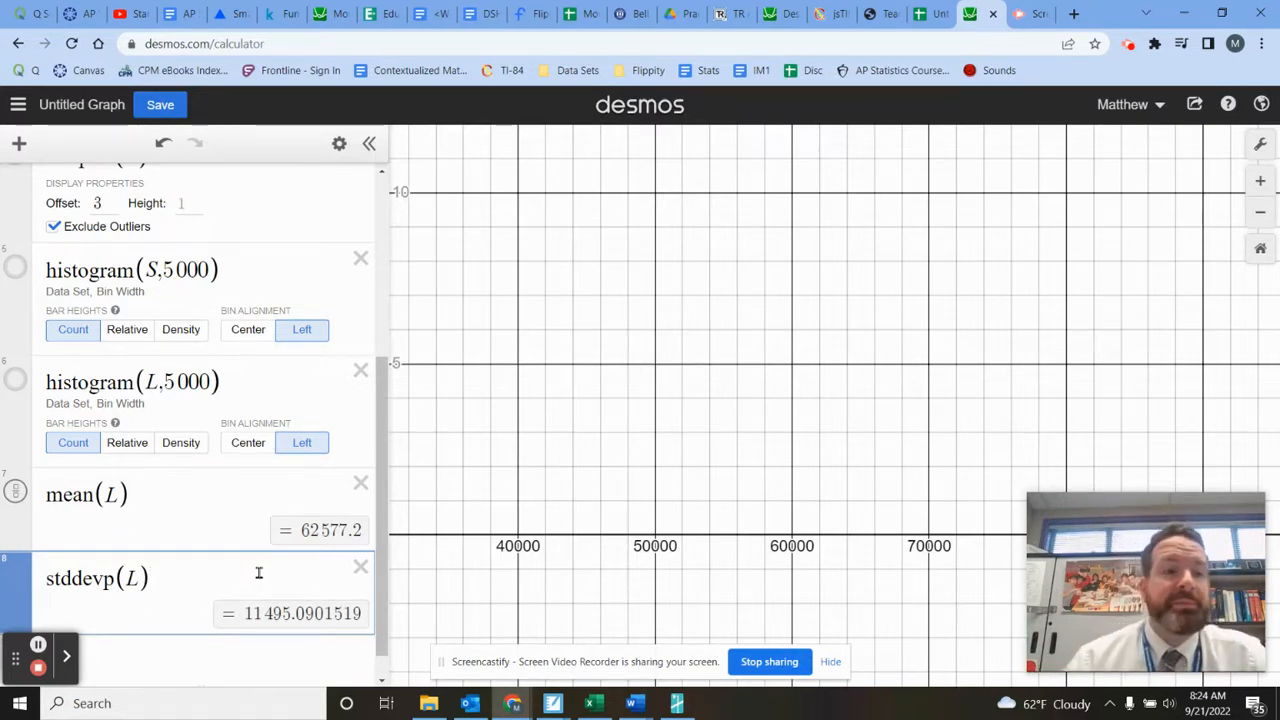
Add the expression stats(L) in a new ninth row to produce the five-number summary of list L
scroll(240, 592, down, 1)
click(191, 617)
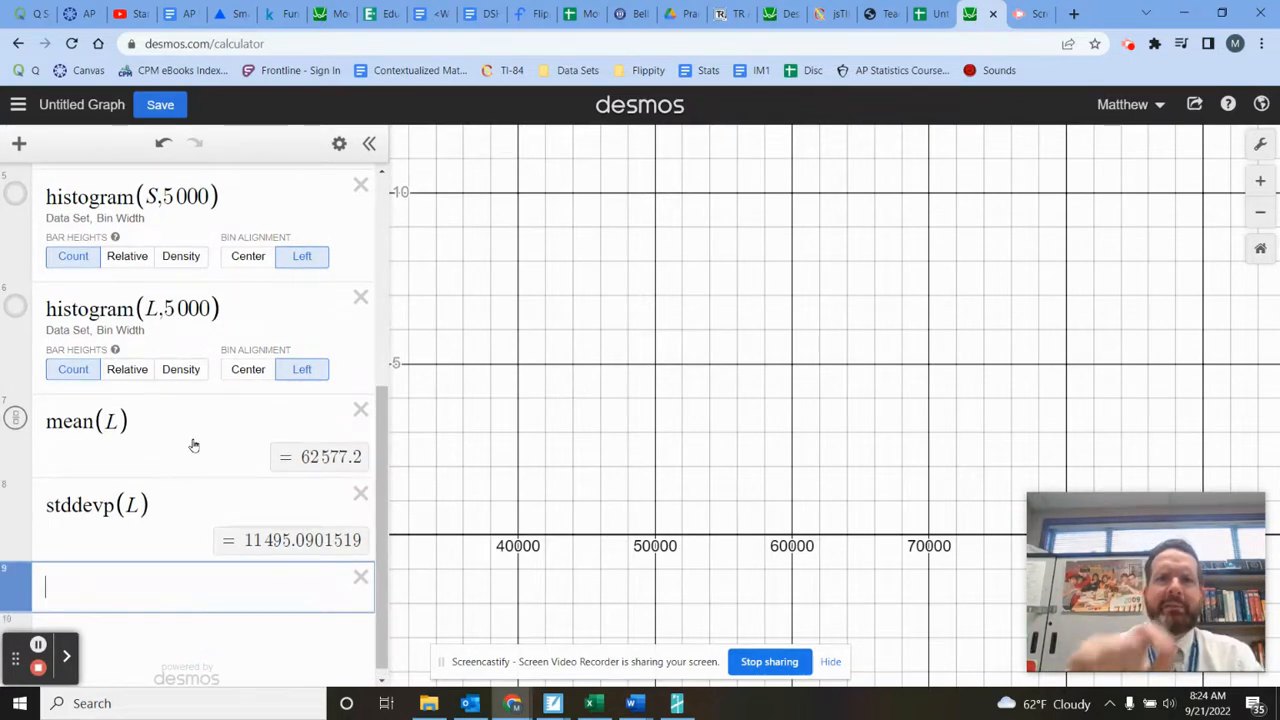
text(stats()
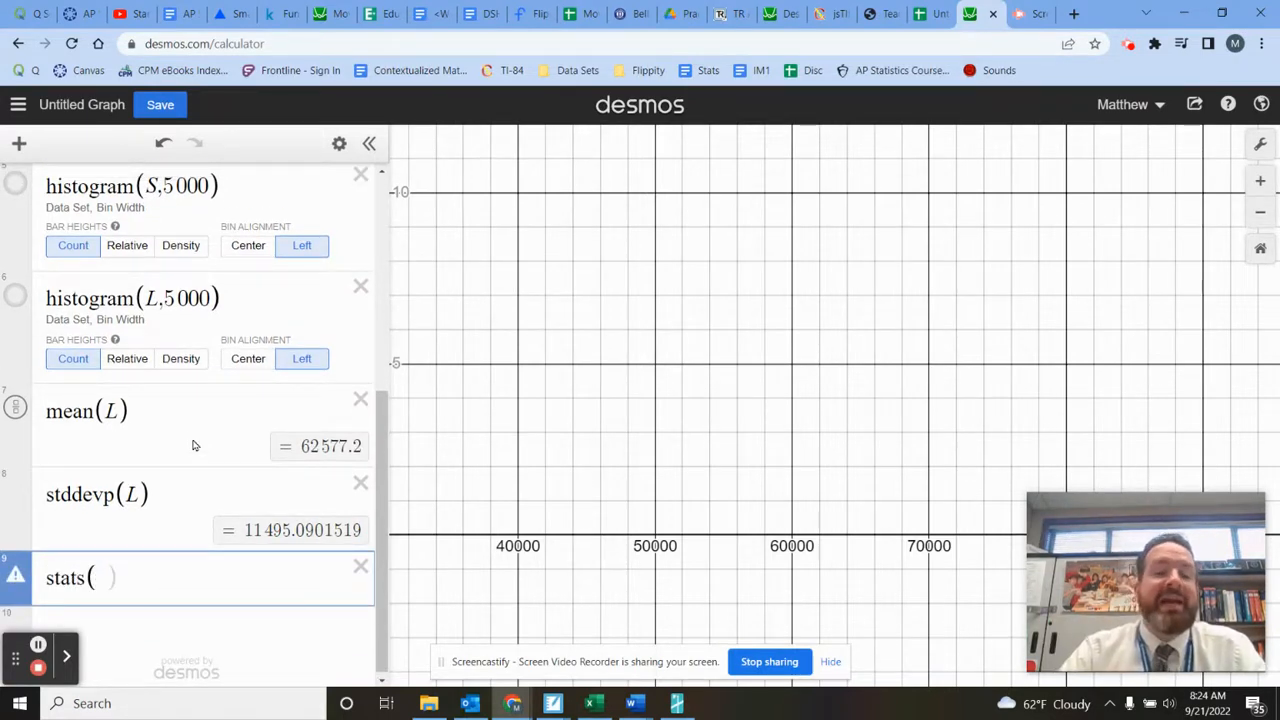
text(L)
scroll(320, 437, down, 2)
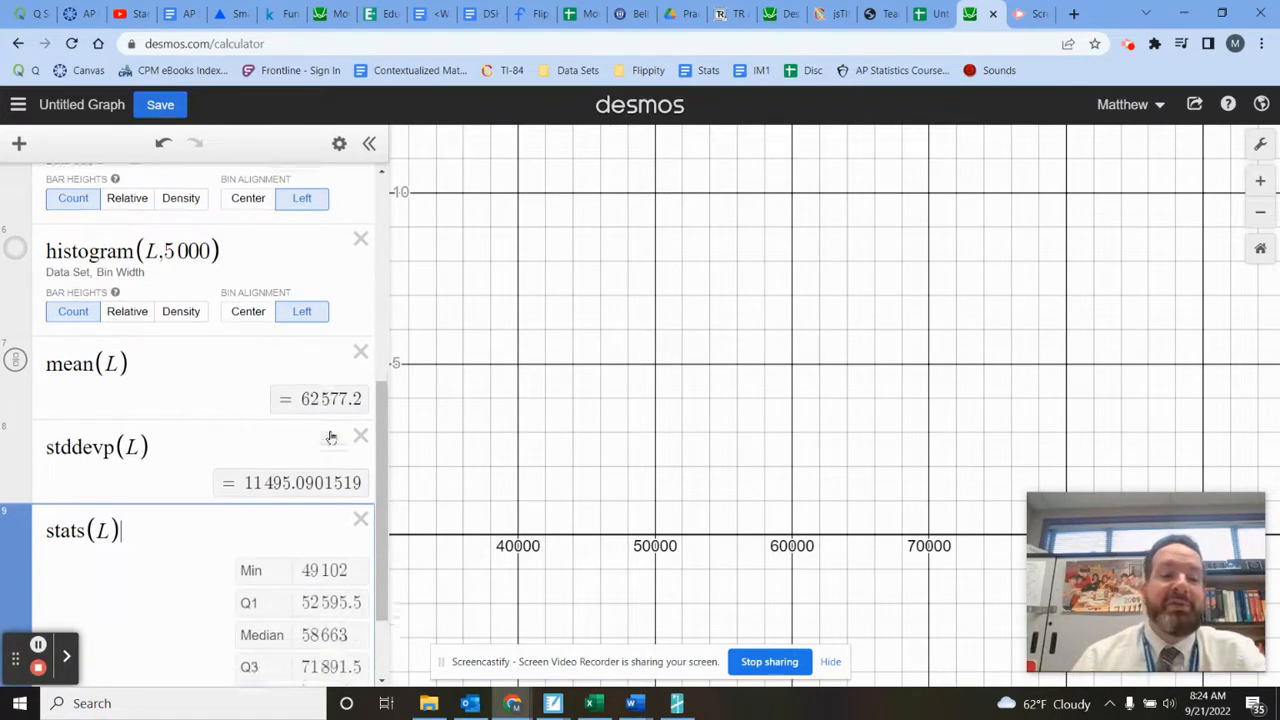